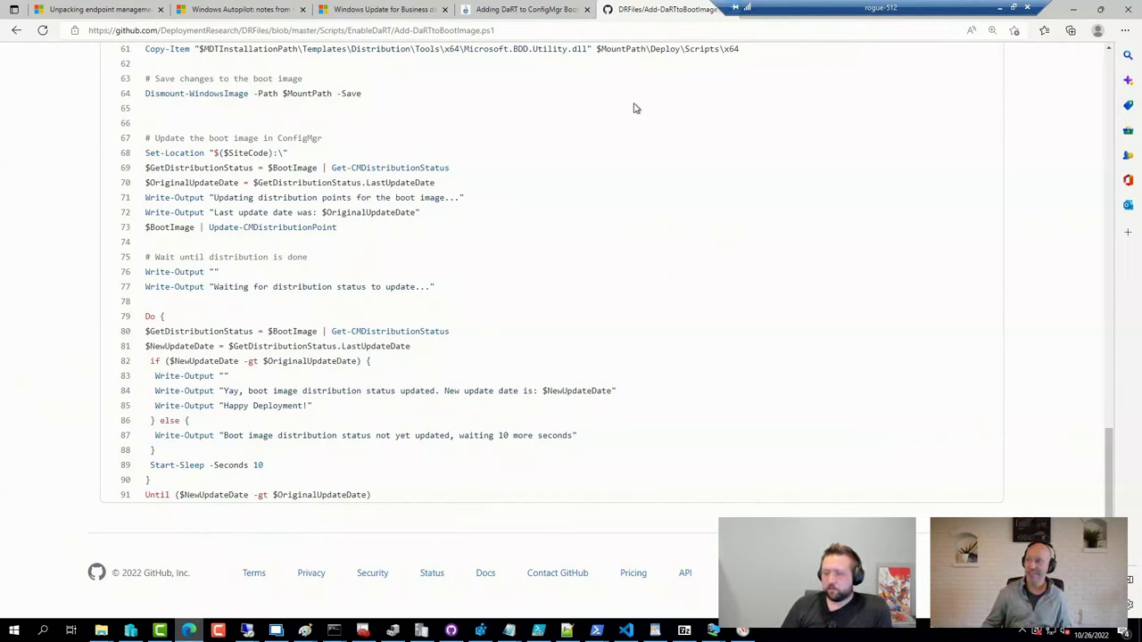
Step: Go to the msendpointmgr.com website
click(502, 31)
text(msendpointmgr.com)
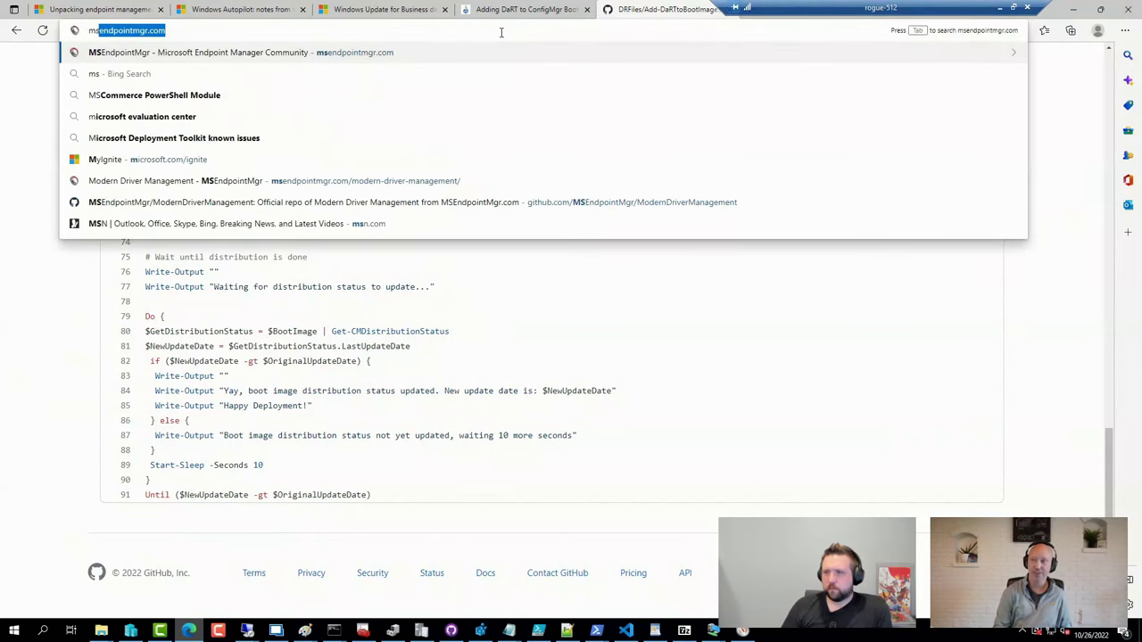
key(Return)
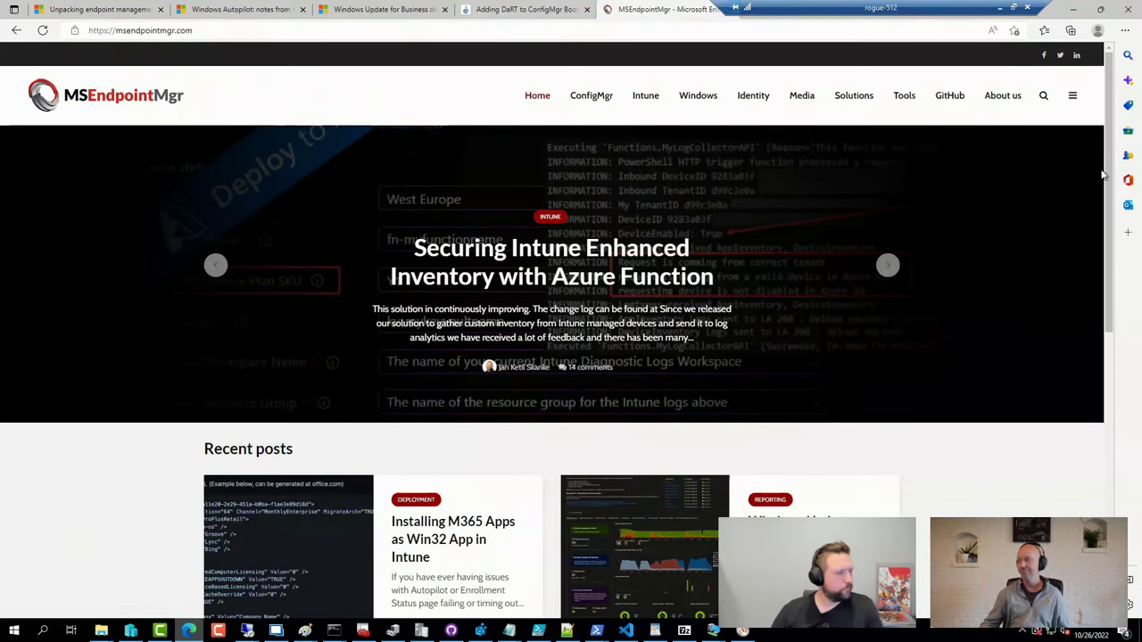
Step: Search the site for 'mbam', open the Goodbye MBAM Part 1 article, then return to the console
click(1045, 100)
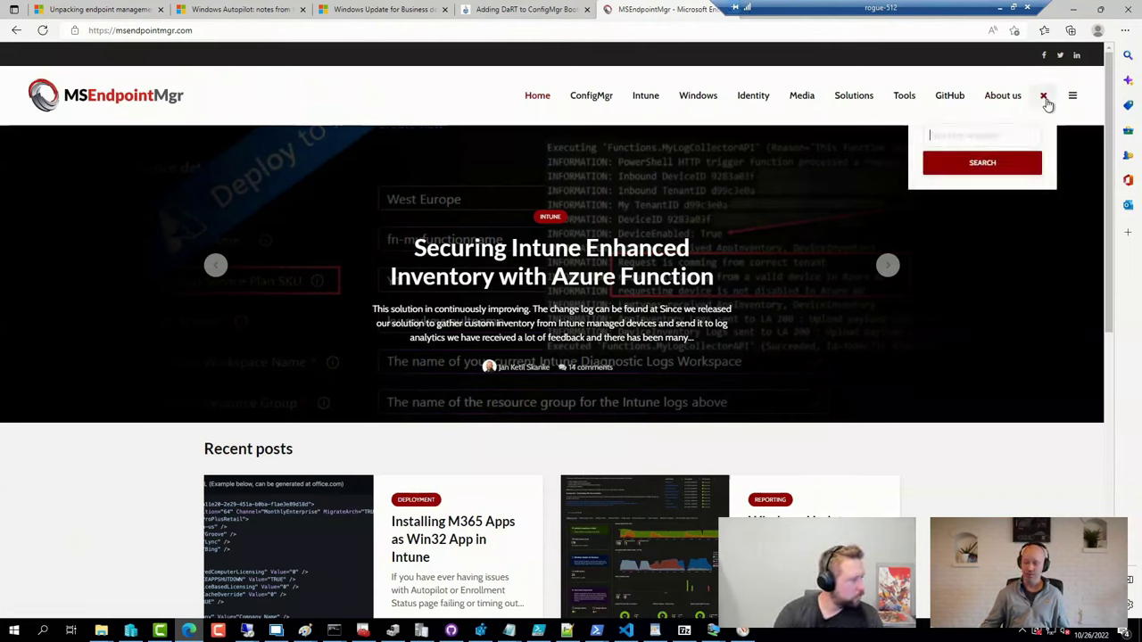
text(bmat)
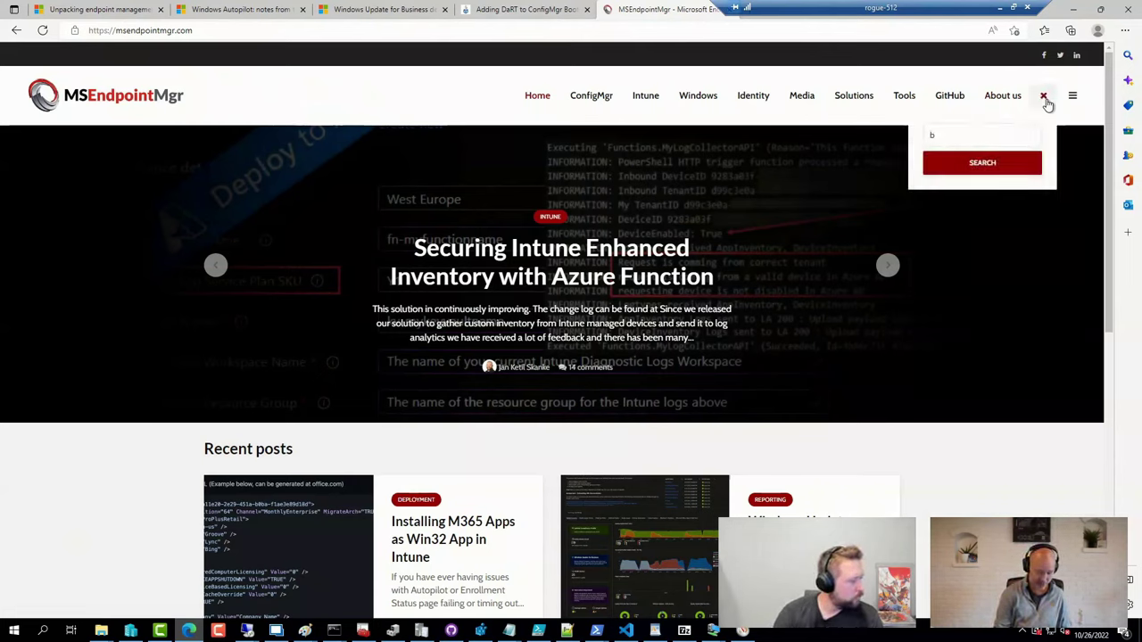
key(BackSpace)
key(BackSpace)
key(BackSpace)
key(BackSpace)
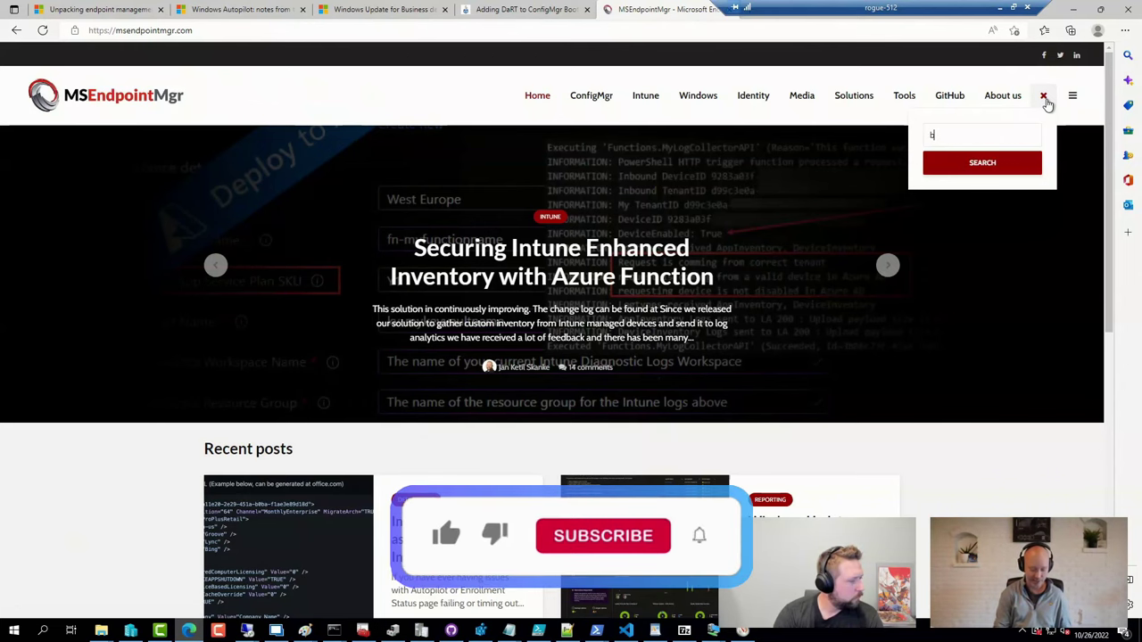
text(mbam)
key(Return)
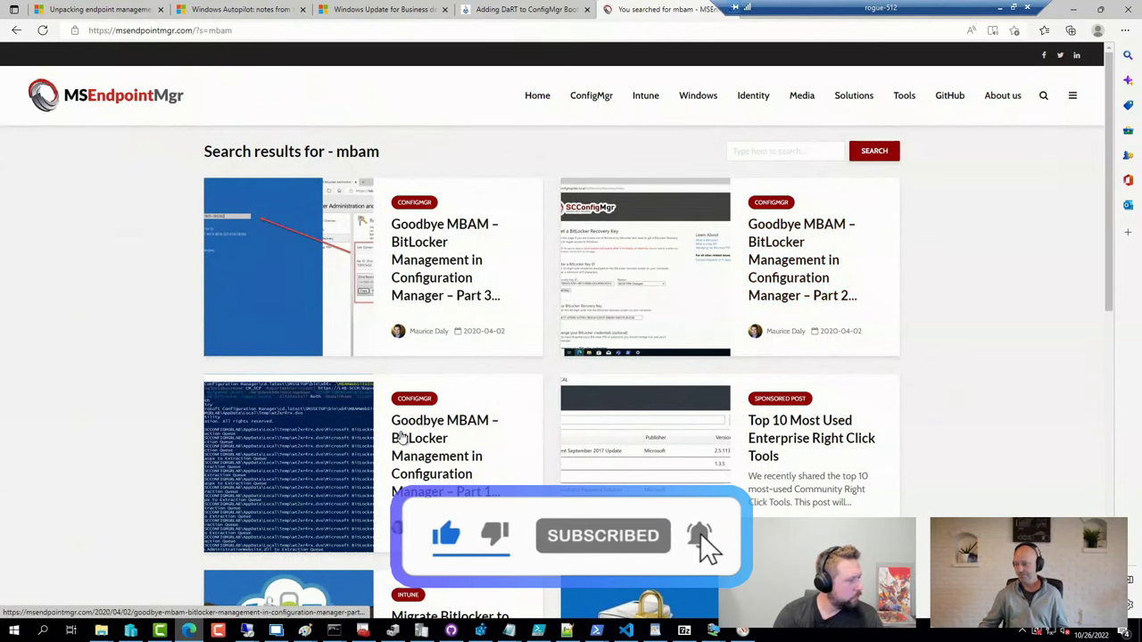
click(426, 465)
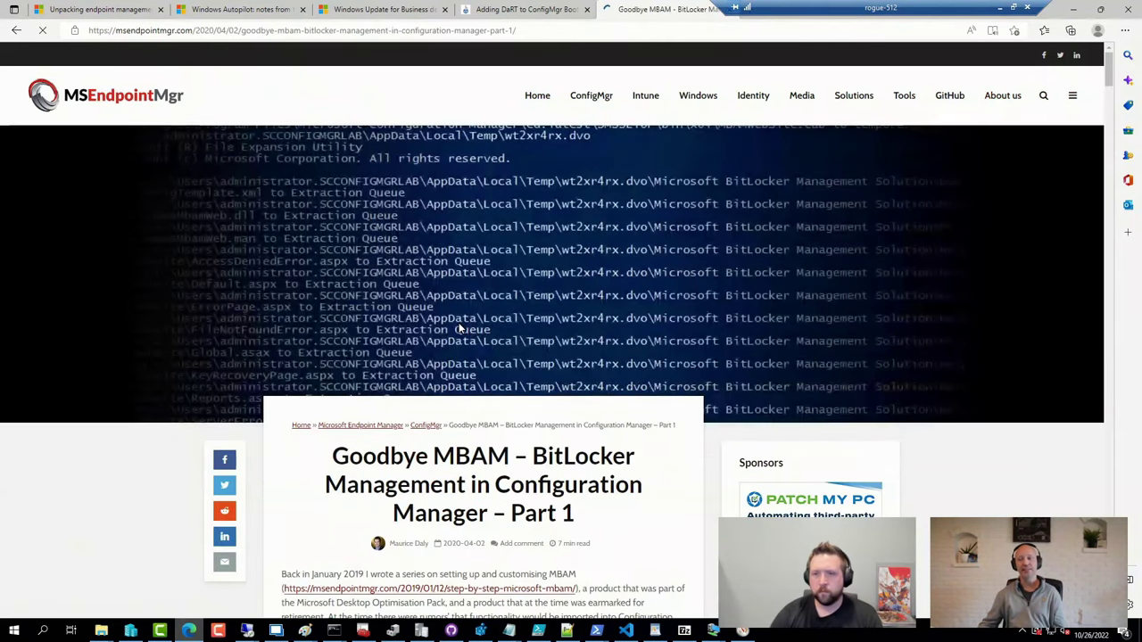
scroll(469, 351, down, 1)
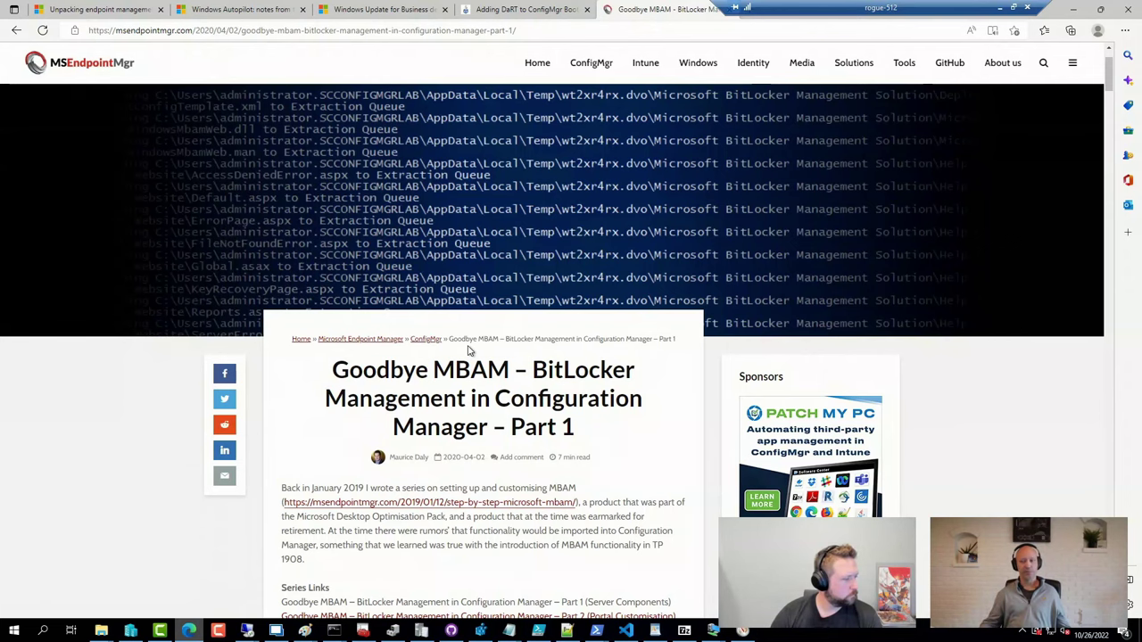
click(276, 631)
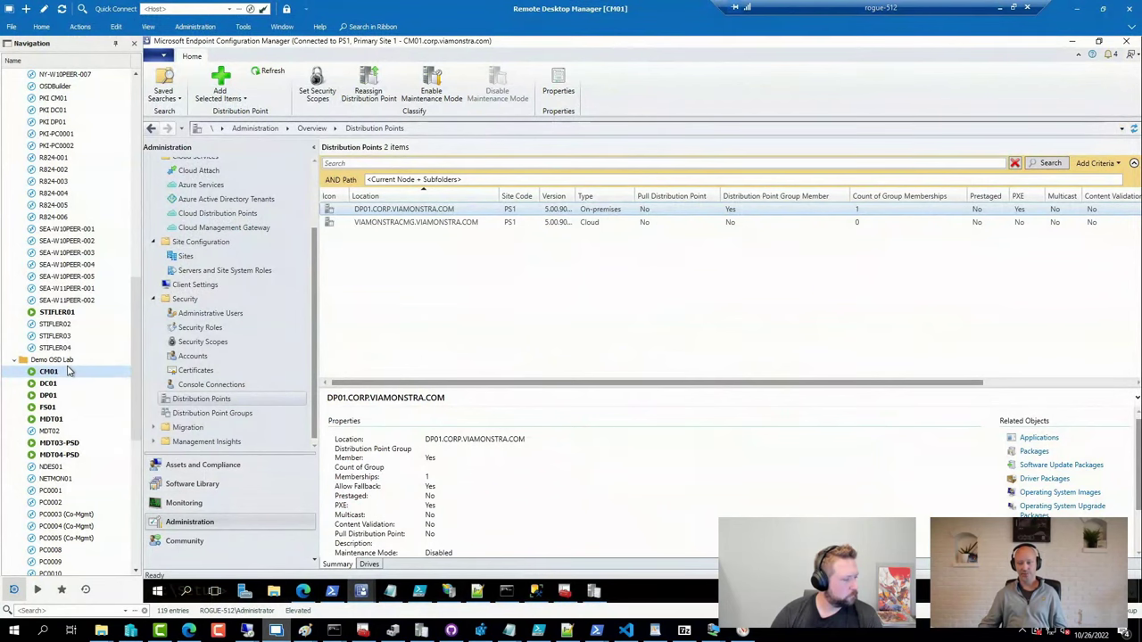
Step: Show Endpoint Protection > BitLocker Management under Assets and Compliance, which has no policies
click(192, 469)
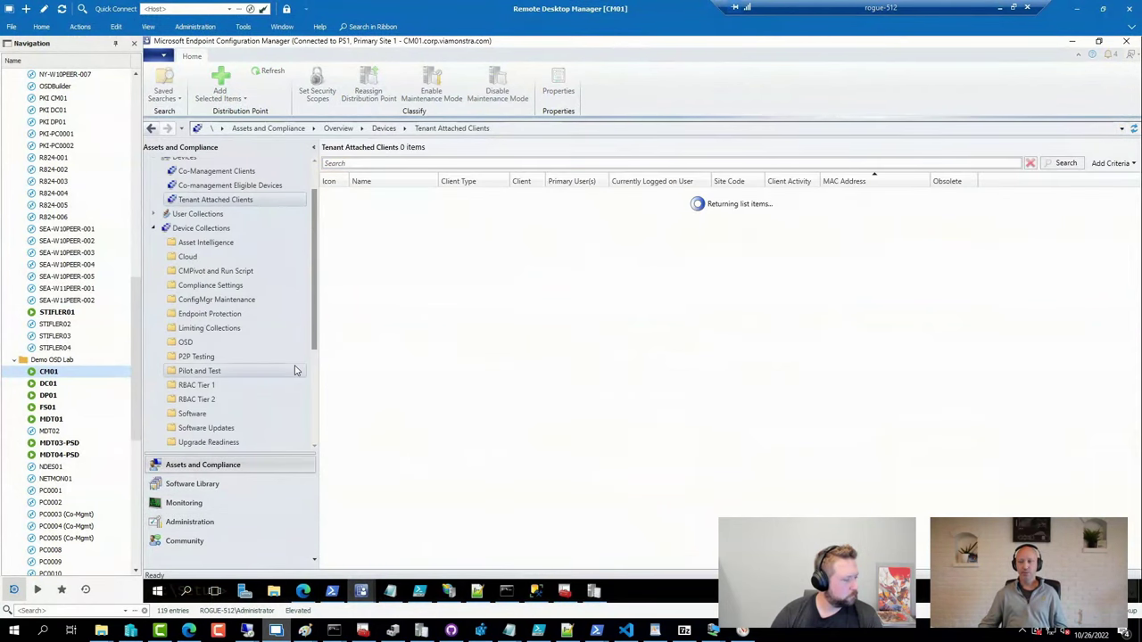
scroll(276, 412, down, 3)
scroll(275, 413, down, 3)
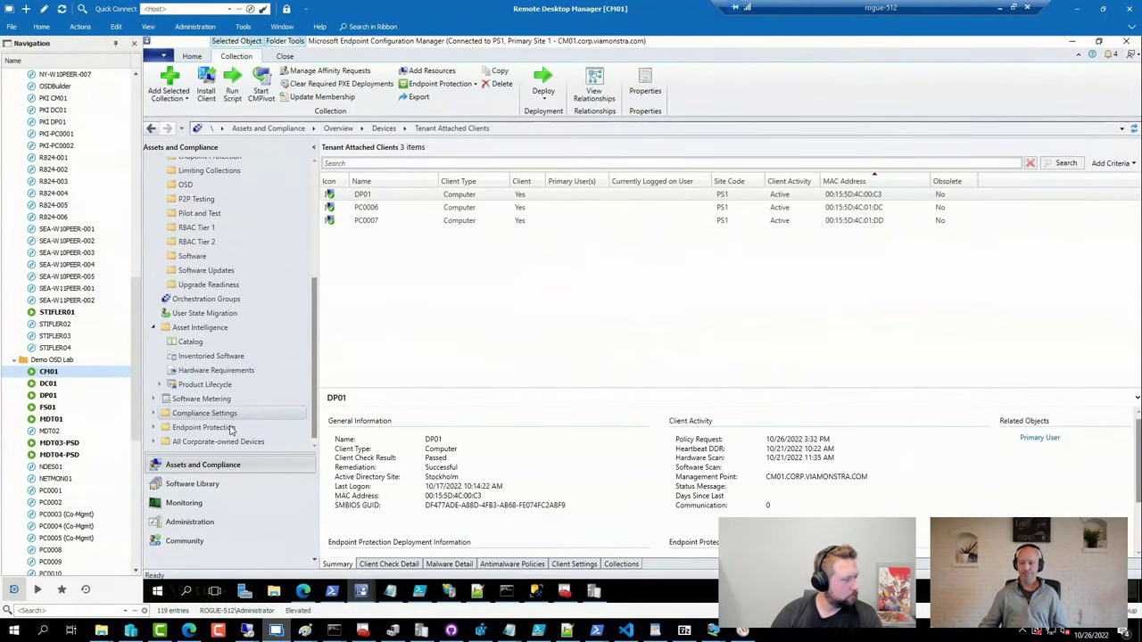
click(153, 427)
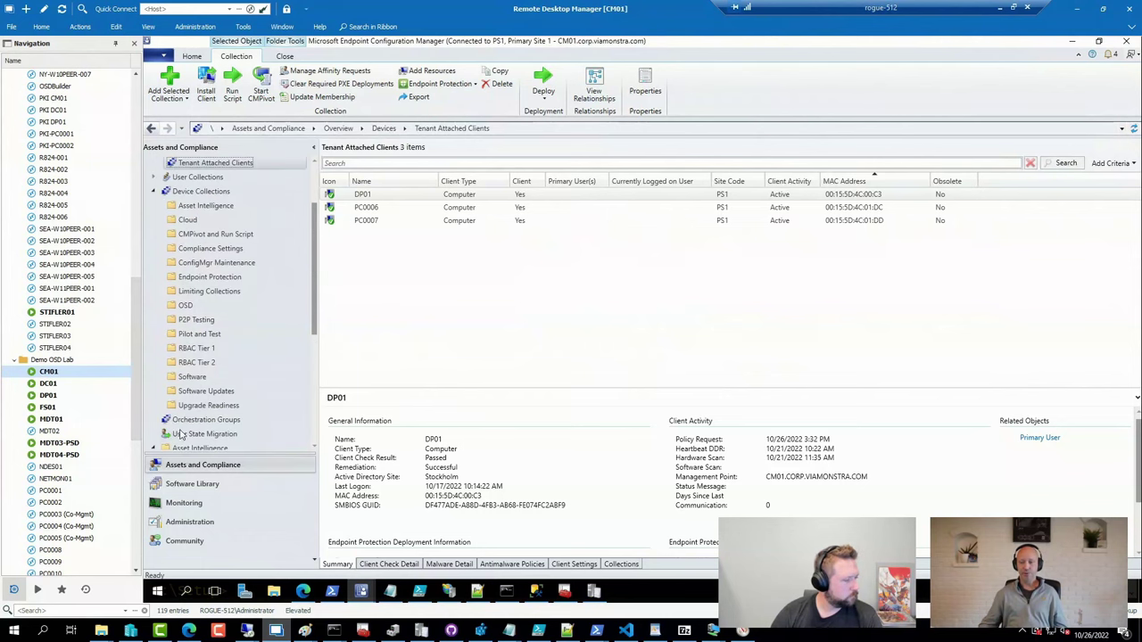
scroll(253, 424, down, 3)
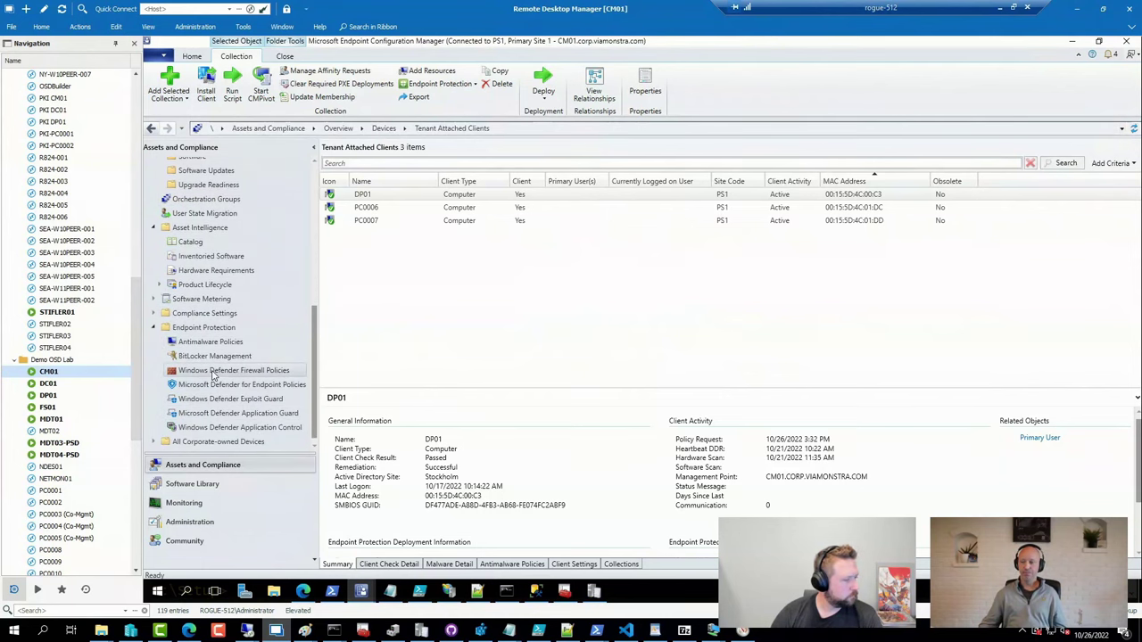
click(216, 357)
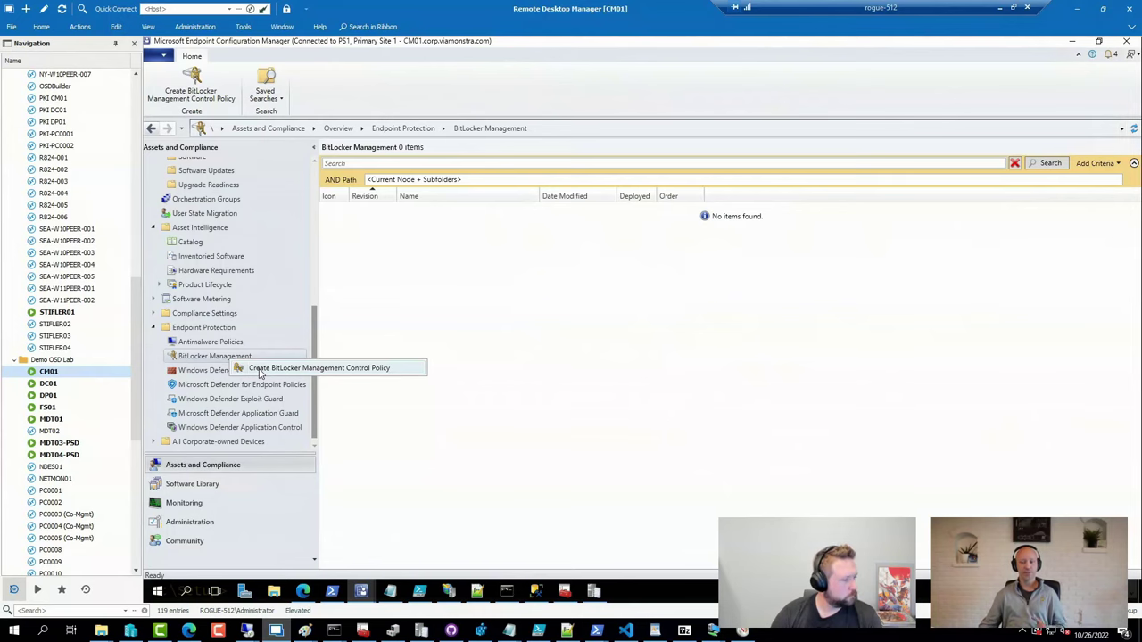
Step: Filter Task Sequences by 'native' and edit the Windows 10 Enterprise x64 21H2 Native BitLocker sequence
click(225, 489)
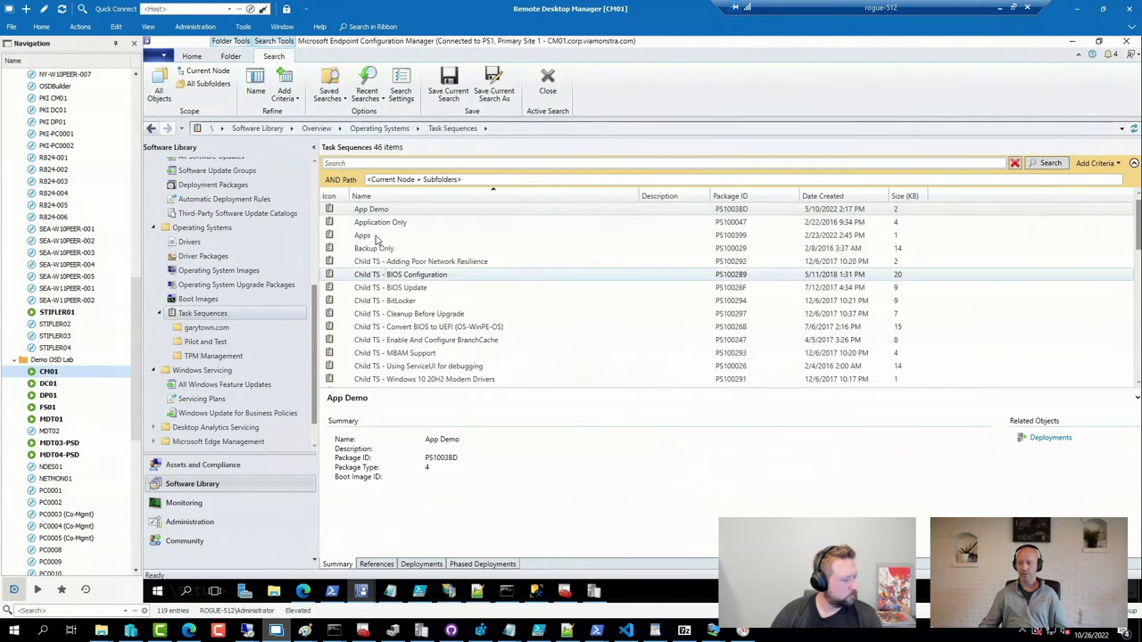
text(native)
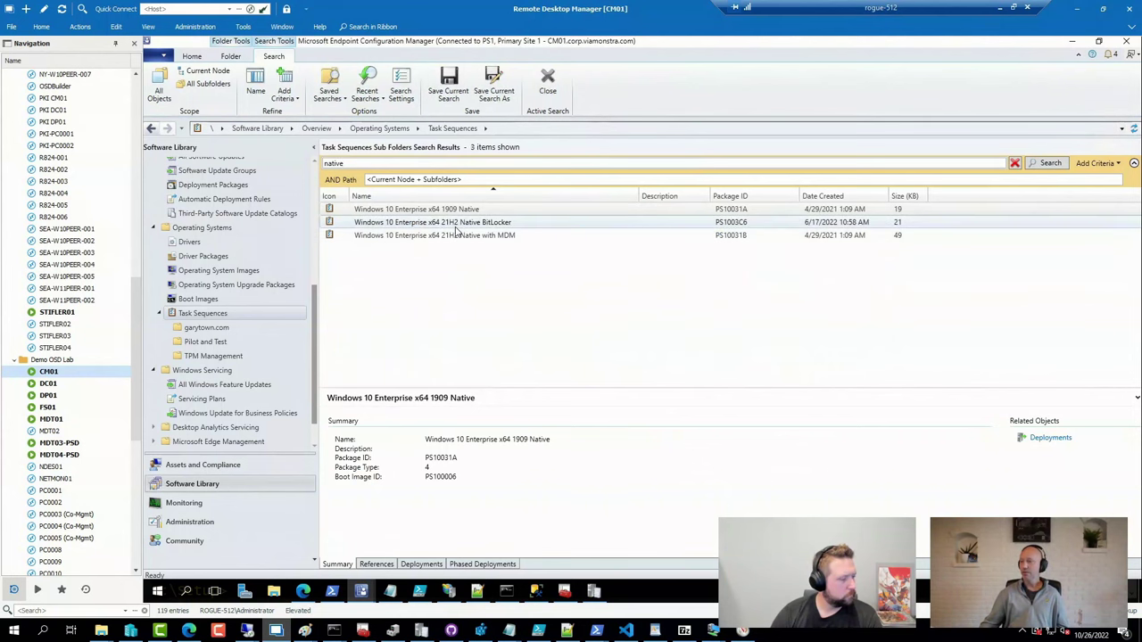
right_click(450, 223)
click(343, 253)
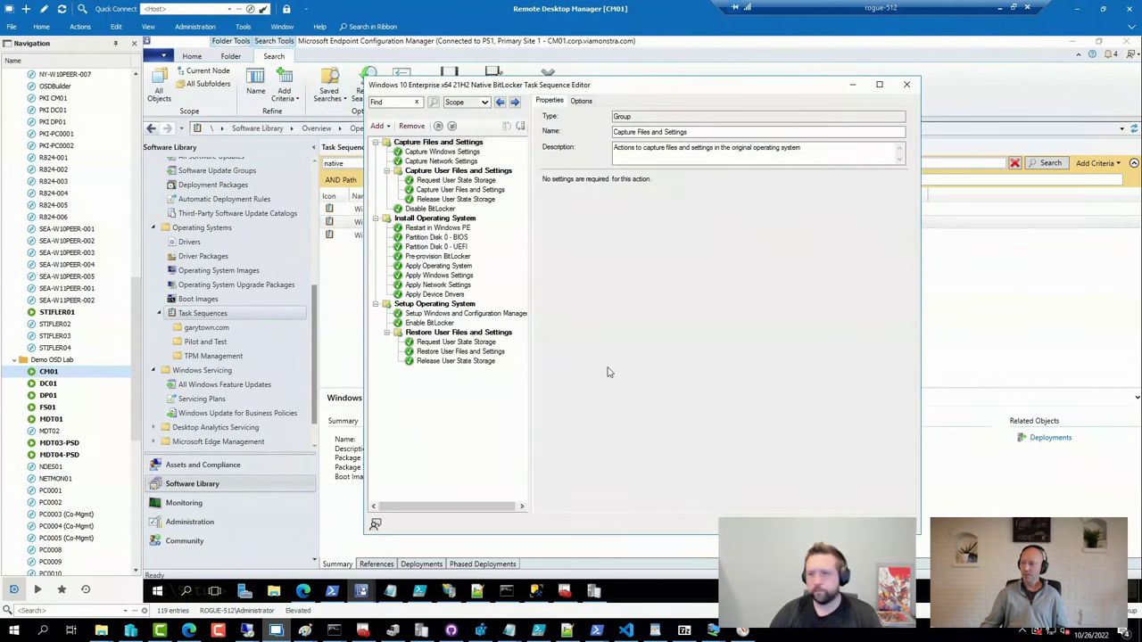
Step: Zoom in on Enable BitLocker's key storage: Active Directory checked, Configuration Manager database unchecked
click(429, 322)
key(super+plus)
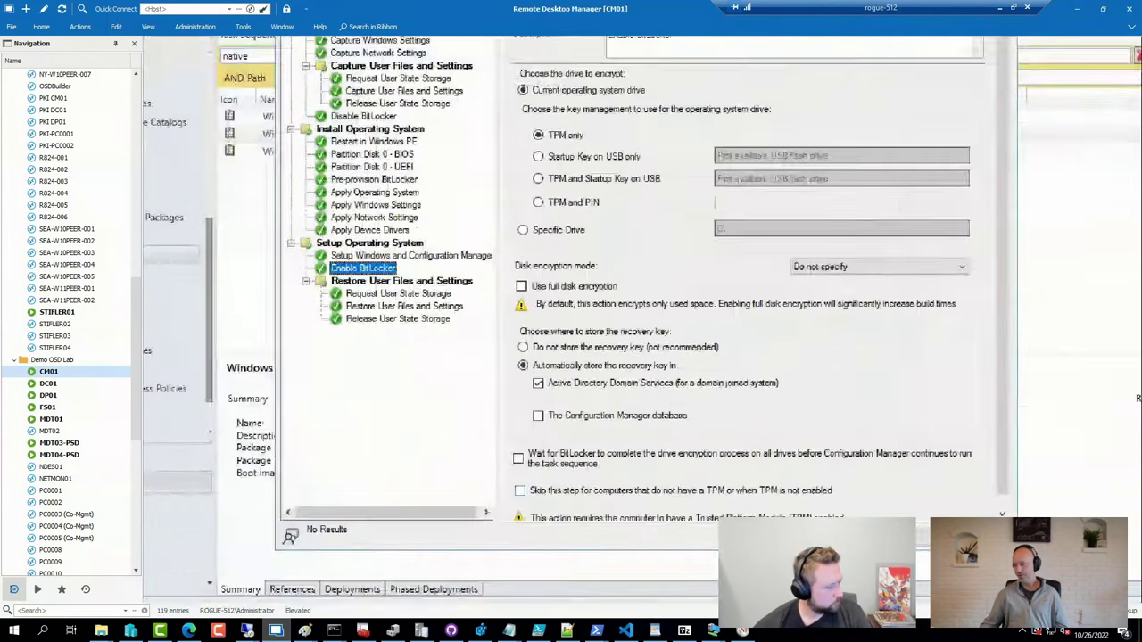
drag(437, 341, 200, 378)
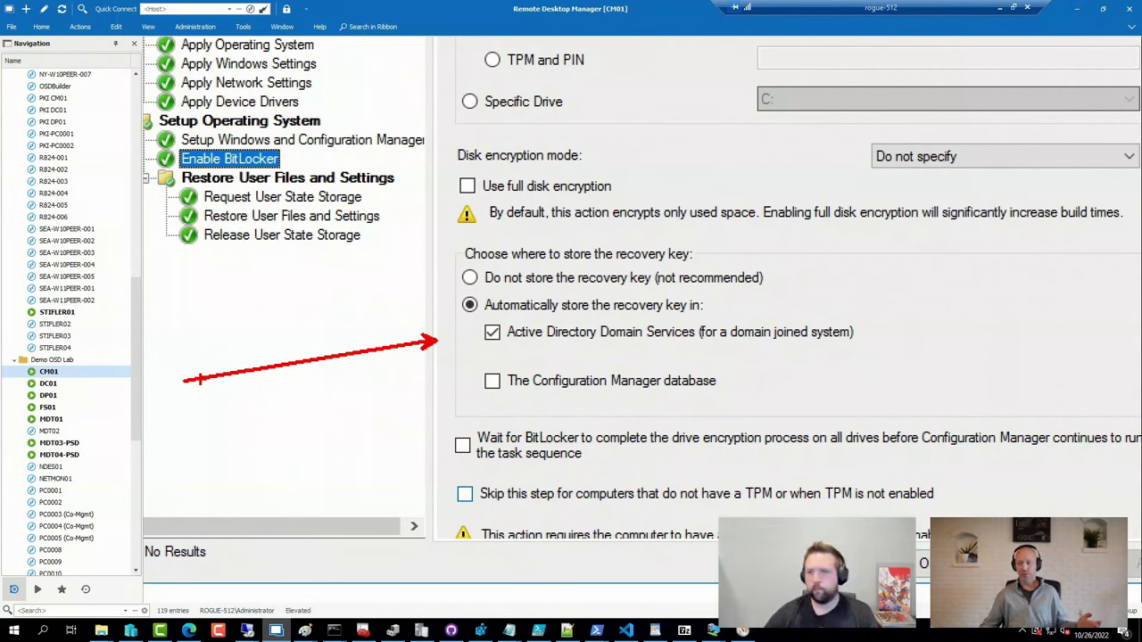
mouse_move(462, 360)
mouse_down()
mouse_move(652, 408)
mouse_move(745, 403)
mouse_up()
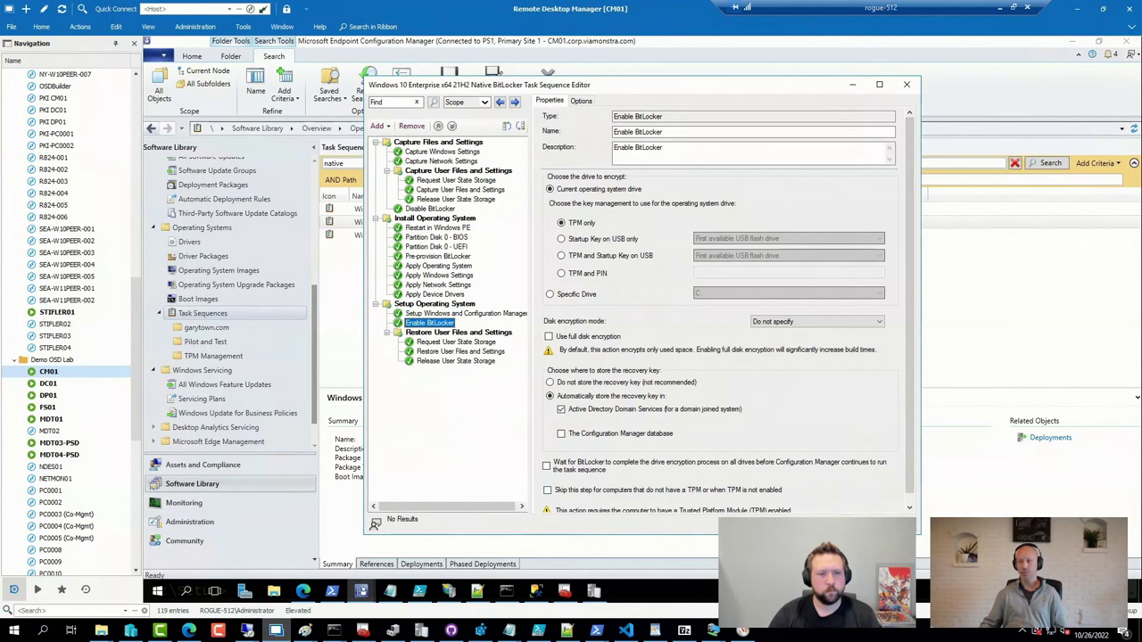
key(Escape)
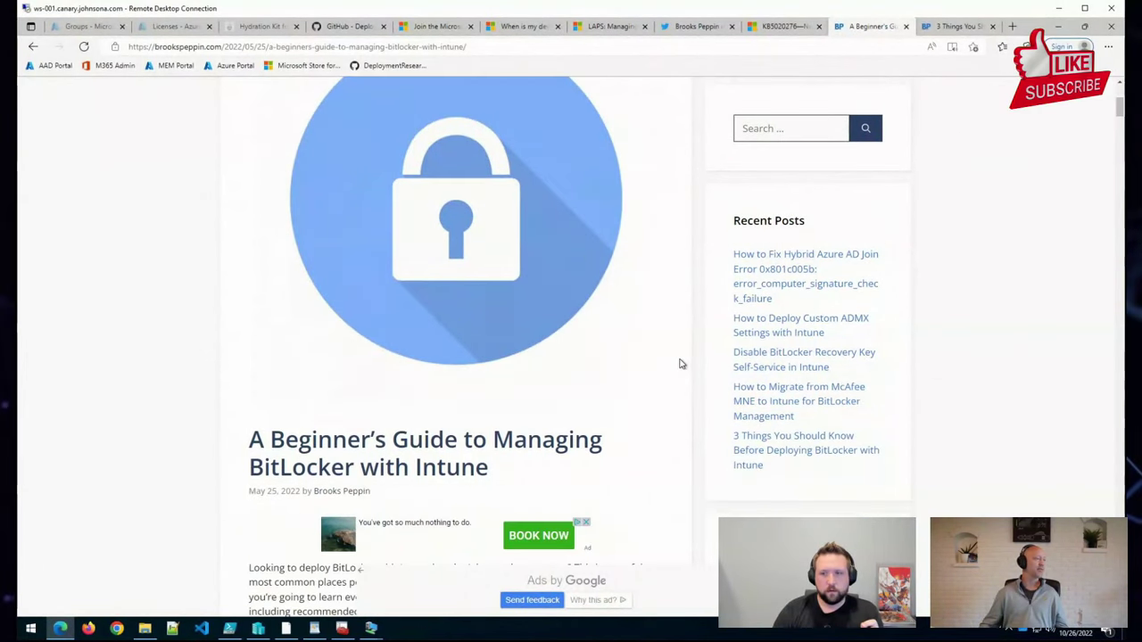
Step: Scroll further down the currently open BitLocker article
scroll(680, 363, down, 1)
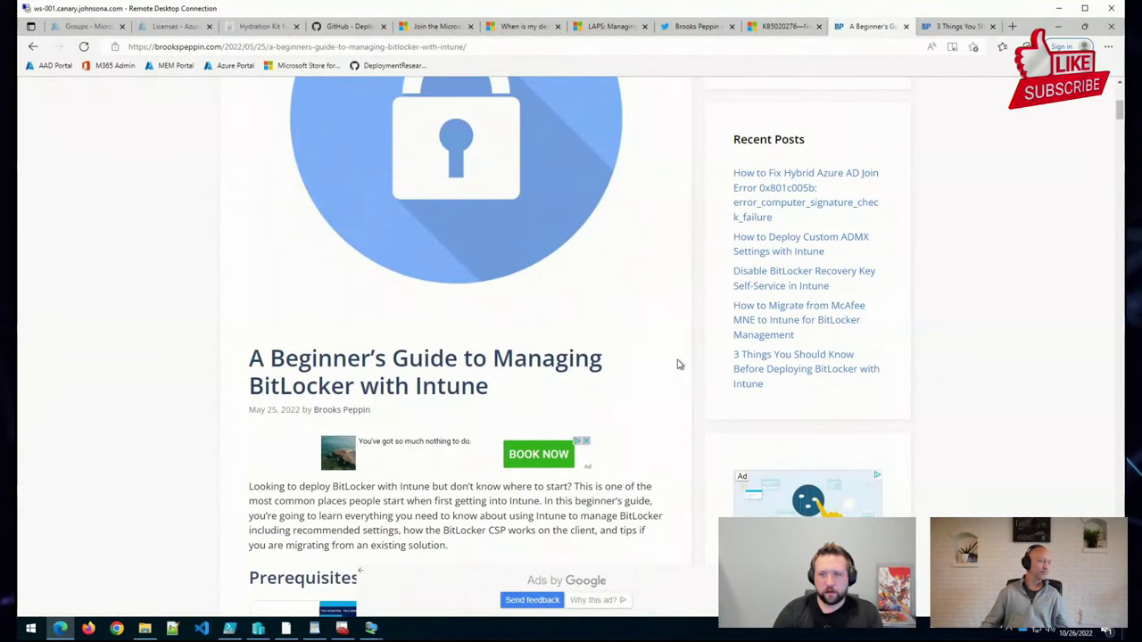
scroll(677, 364, down, 2)
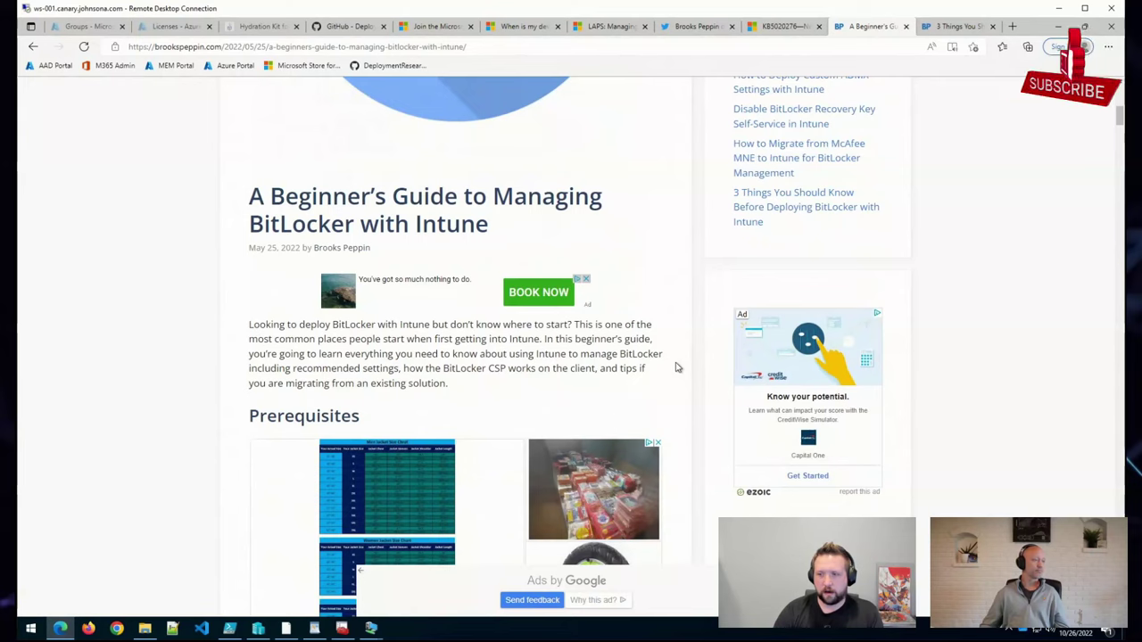
scroll(677, 367, down, 10)
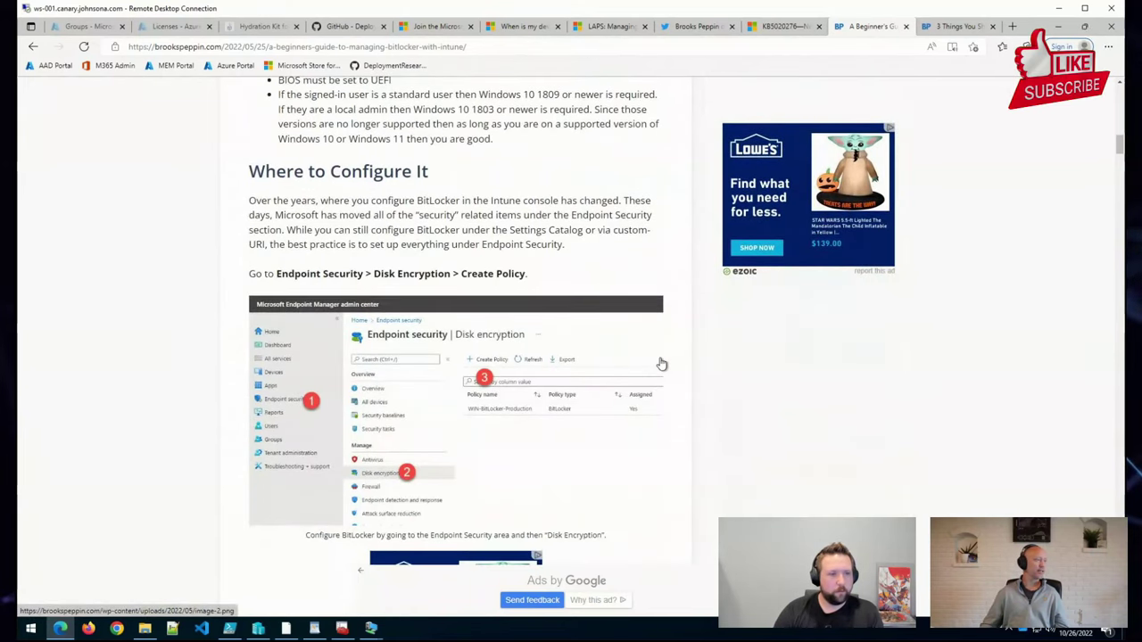
scroll(661, 364, down, 3)
scroll(662, 363, down, 4)
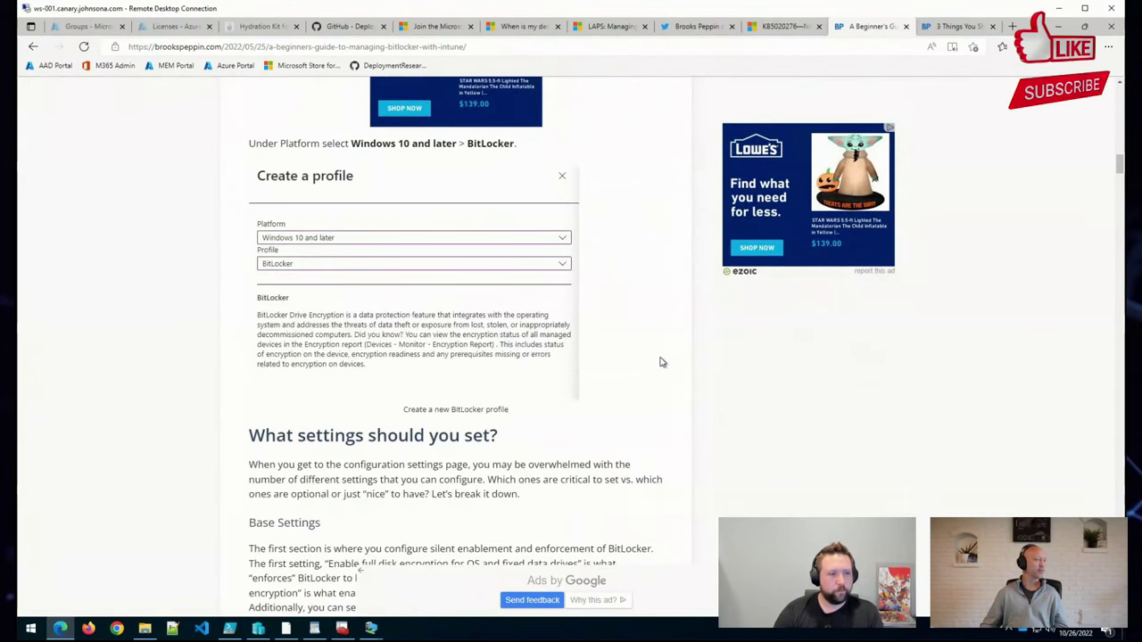
scroll(662, 360, down, 5)
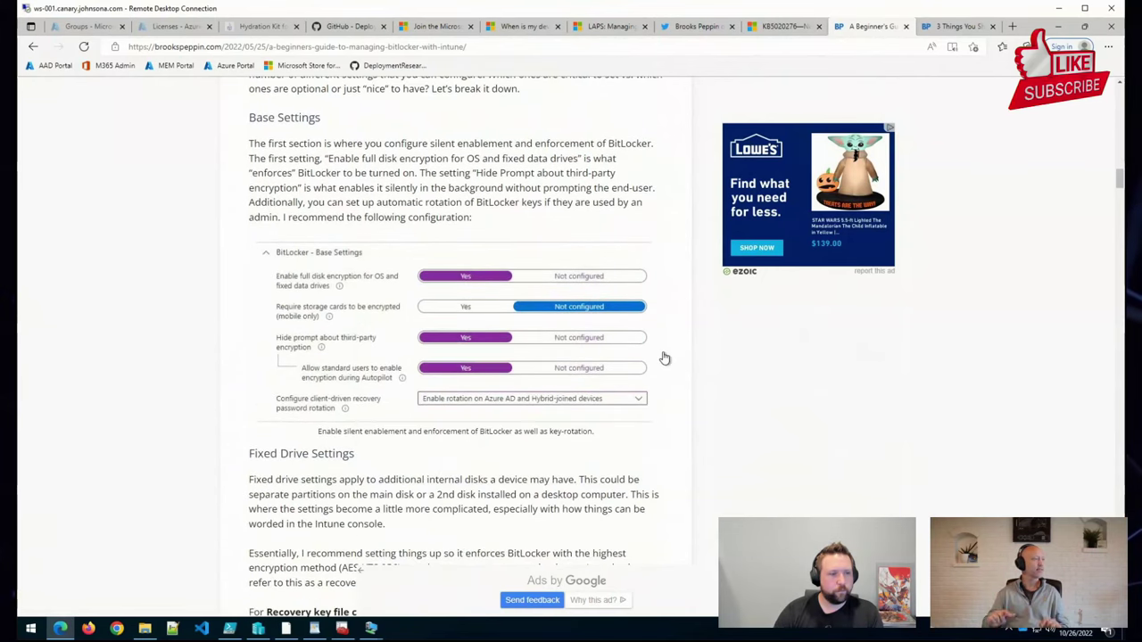
Step: Switch to the '3 Things You Should Know…' post and read down to its comments
click(941, 26)
scroll(709, 291, down, 5)
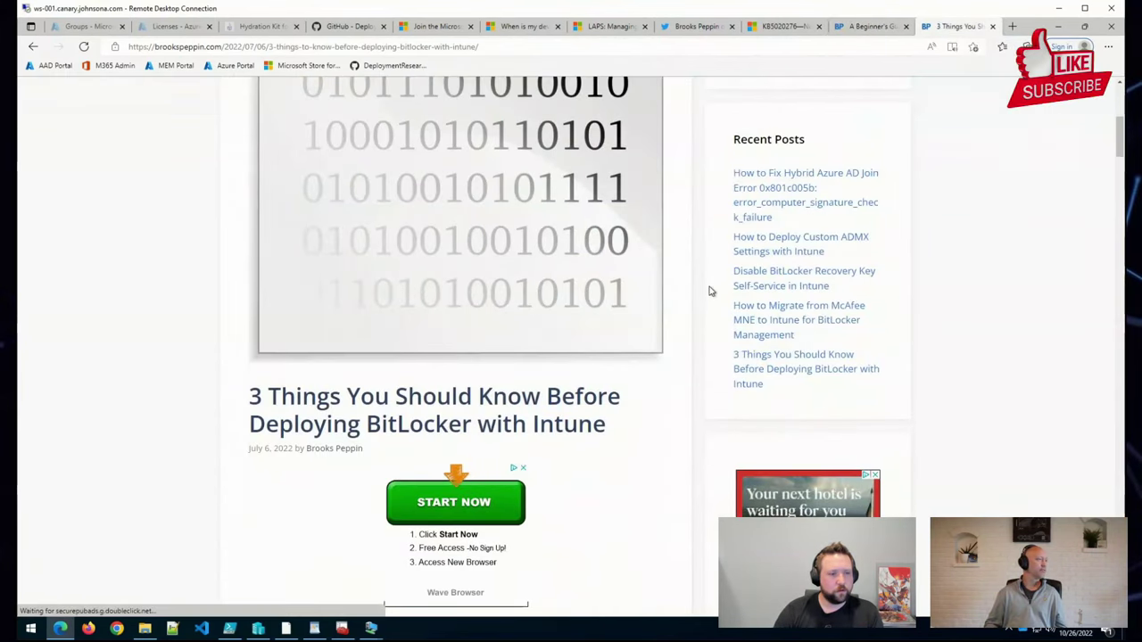
scroll(709, 291, down, 3)
scroll(650, 365, down, 3)
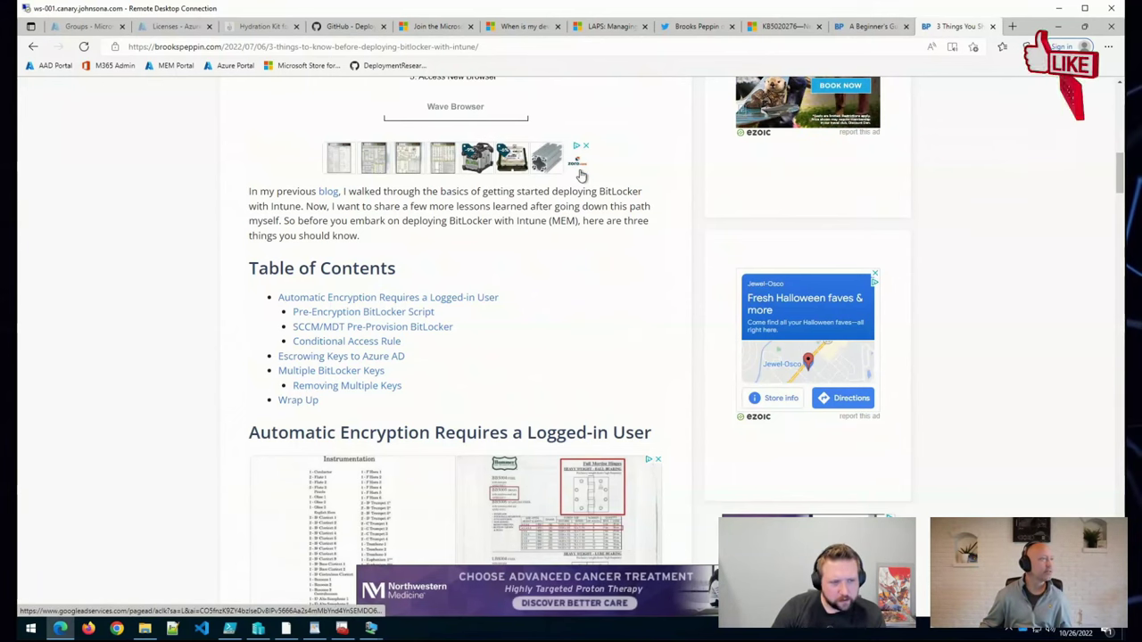
scroll(580, 176, down, 1)
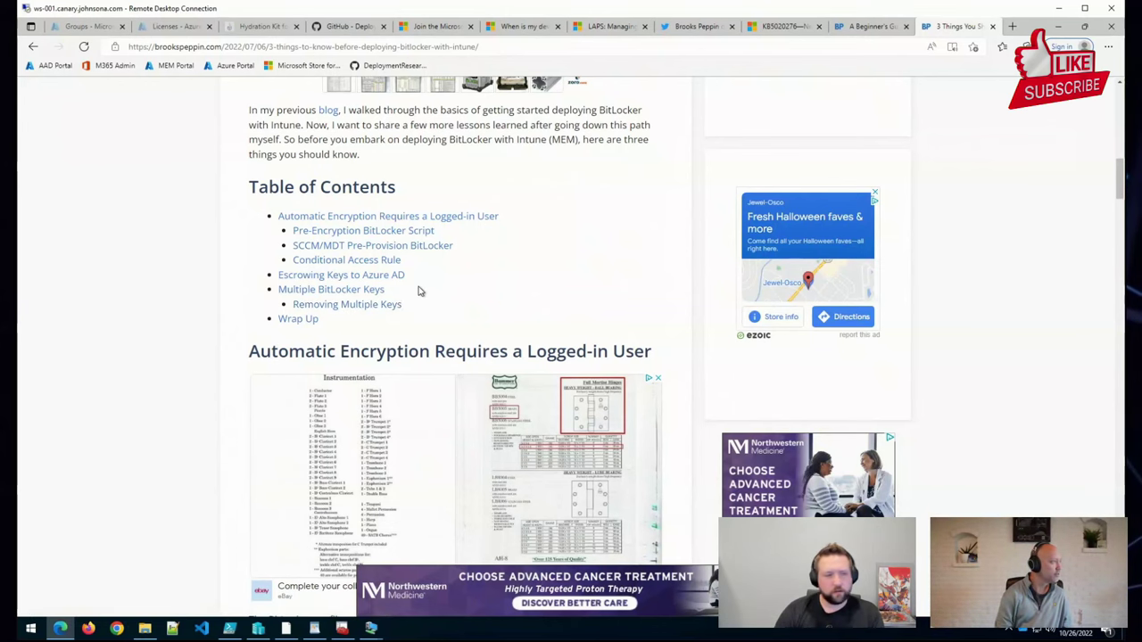
scroll(175, 296, down, 3)
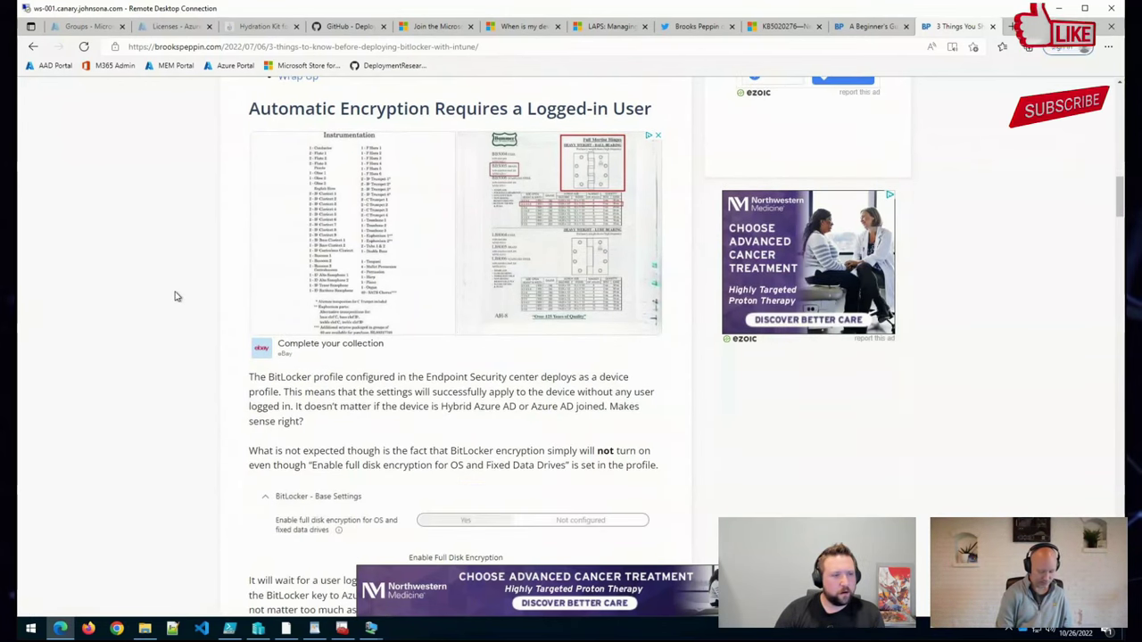
scroll(175, 296, down, 2)
scroll(174, 296, up, 3)
scroll(175, 296, down, 2)
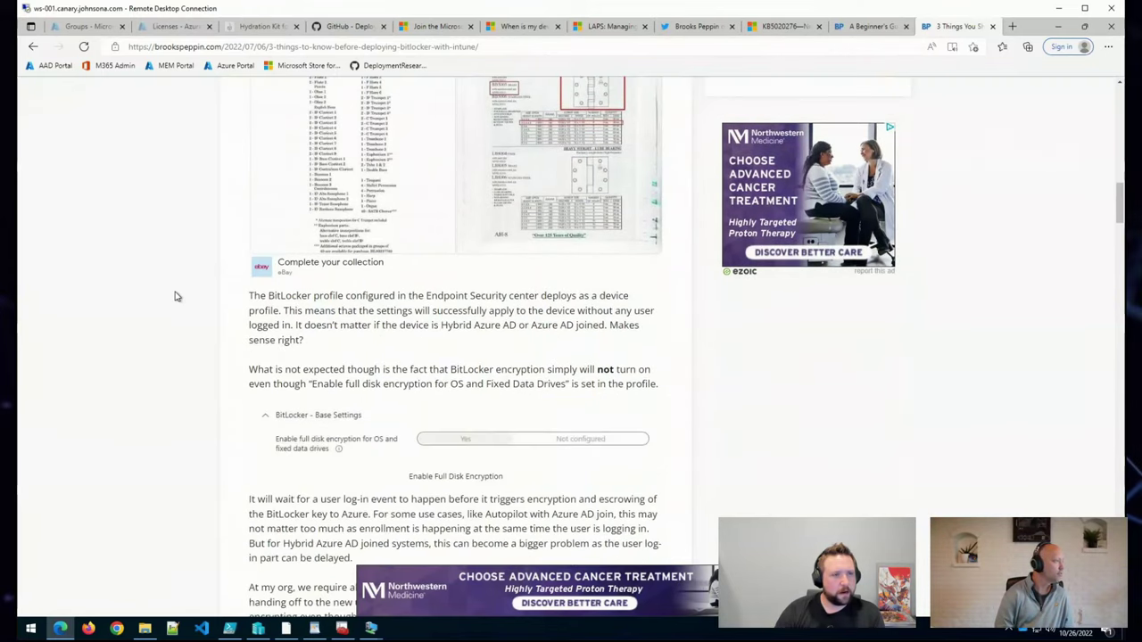
scroll(175, 296, up, 2)
scroll(175, 297, down, 10)
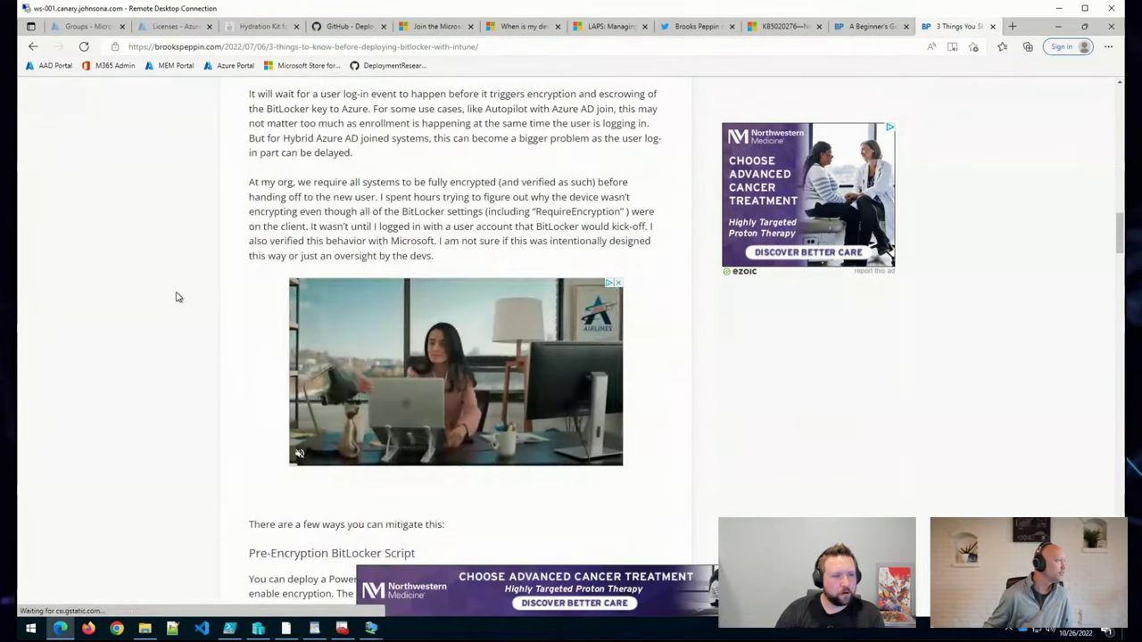
scroll(177, 296, down, 4)
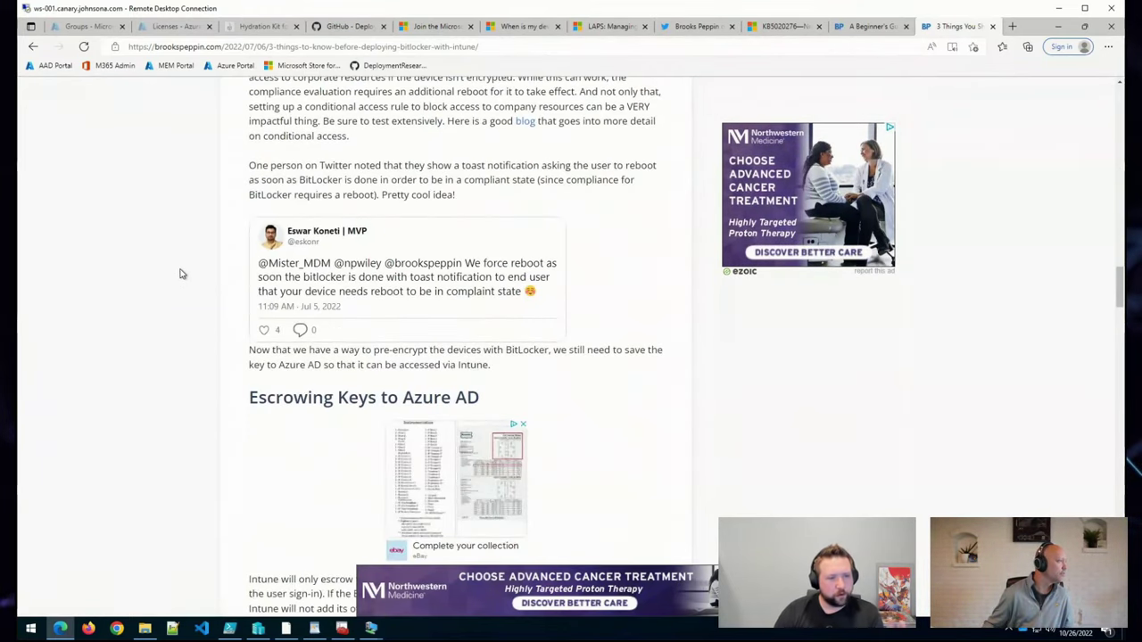
scroll(152, 346, down, 3)
scroll(153, 344, down, 4)
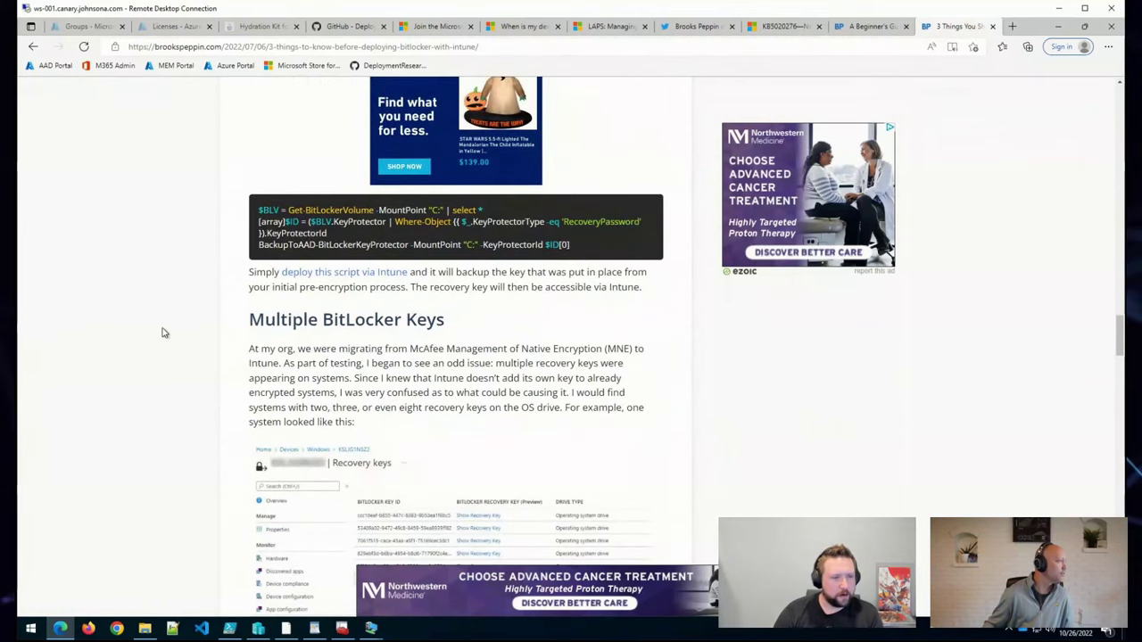
scroll(166, 331, down, 6)
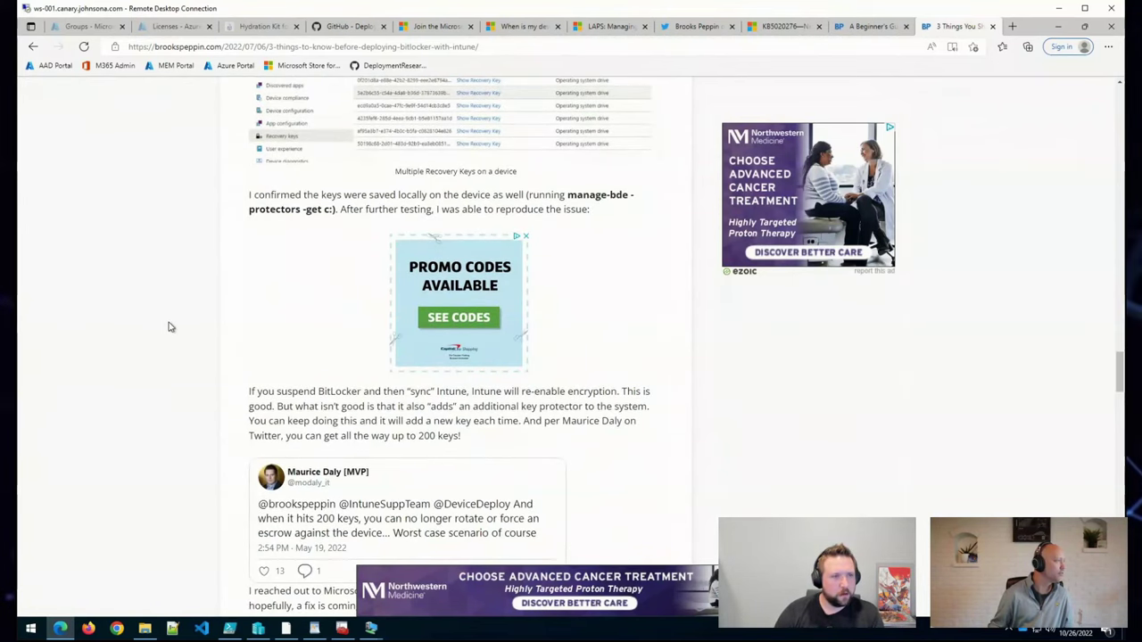
scroll(173, 328, down, 10)
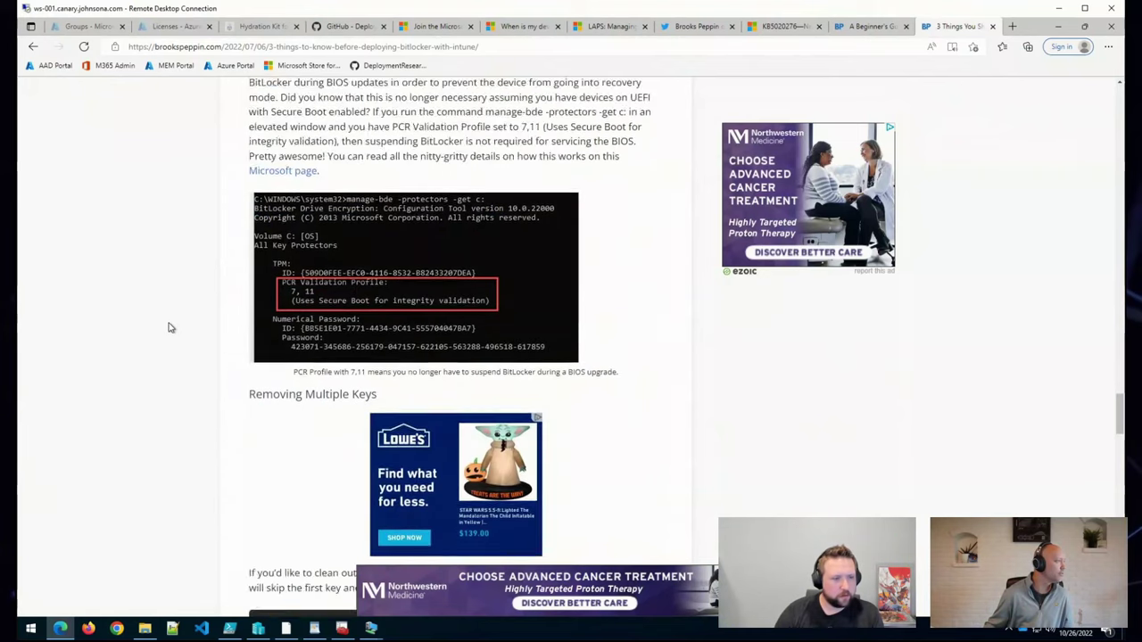
scroll(173, 328, down, 4)
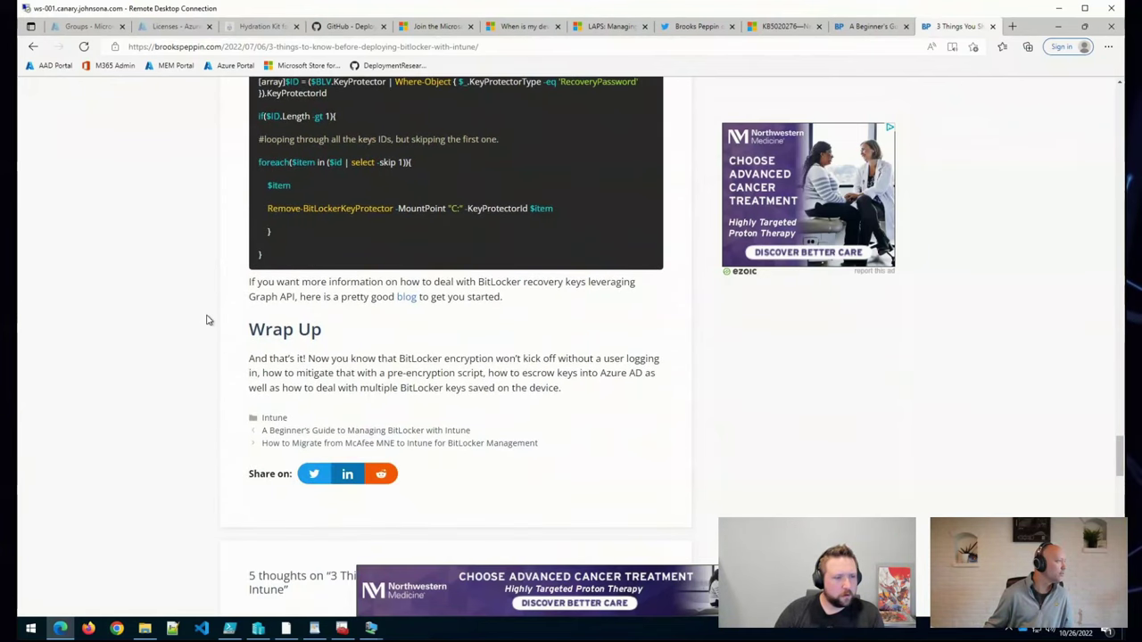
scroll(246, 316, down, 3)
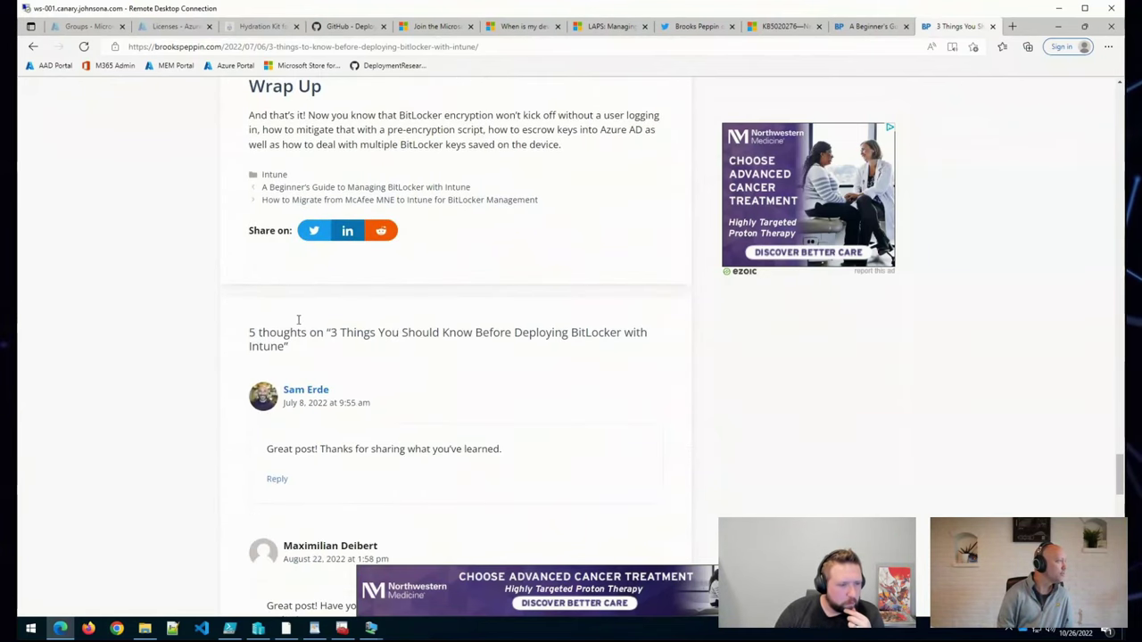
scroll(844, 419, up, 7)
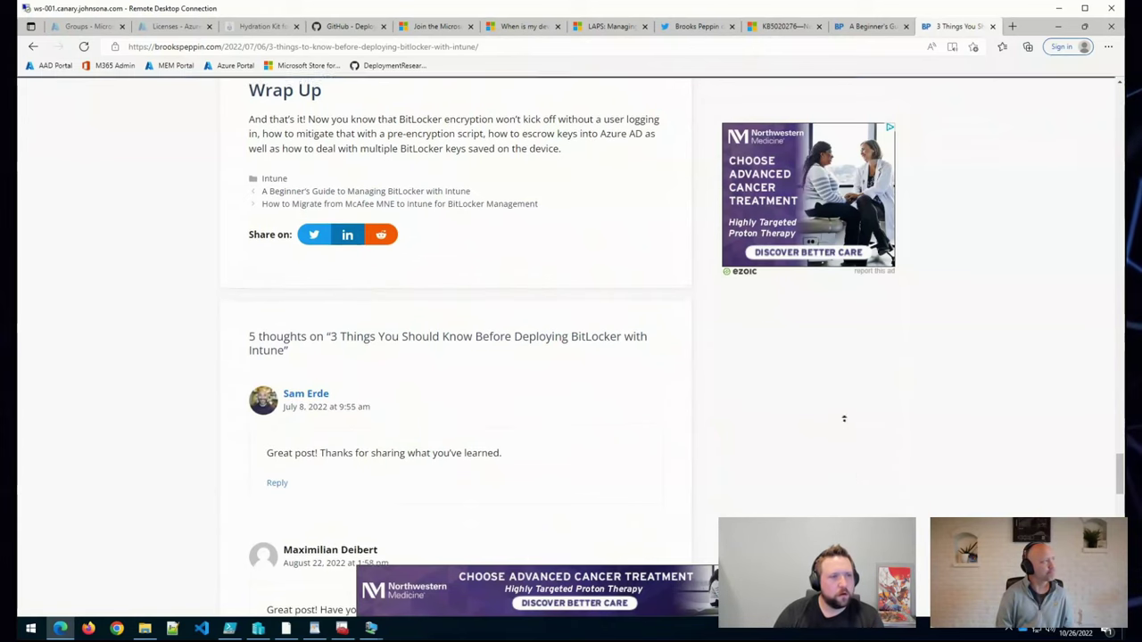
scroll(839, 382, up, 15)
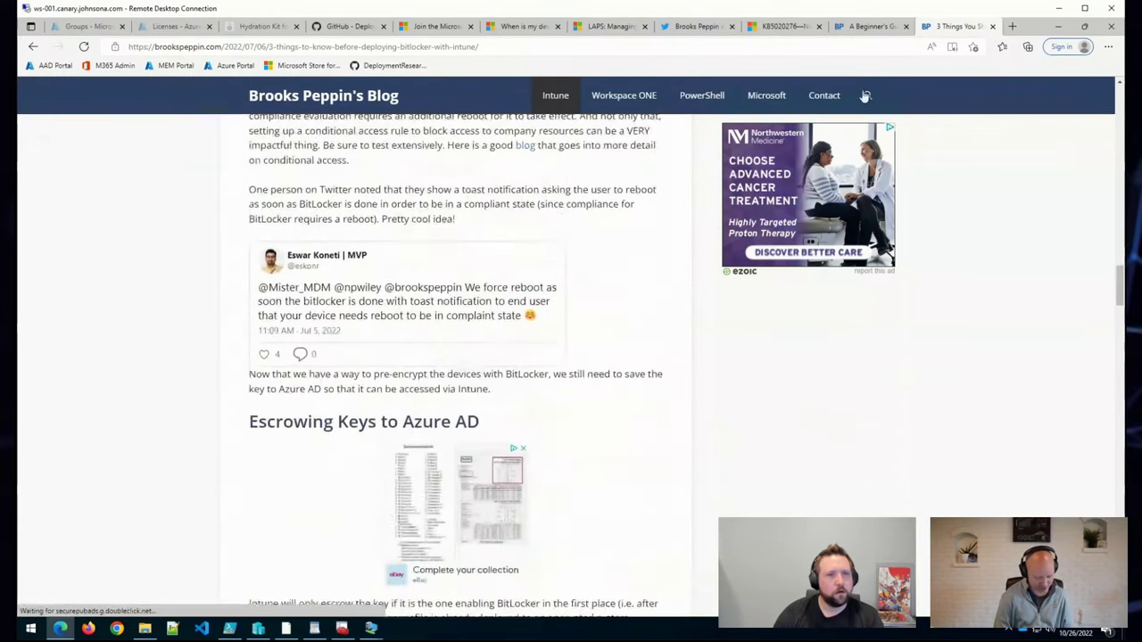
click(867, 97)
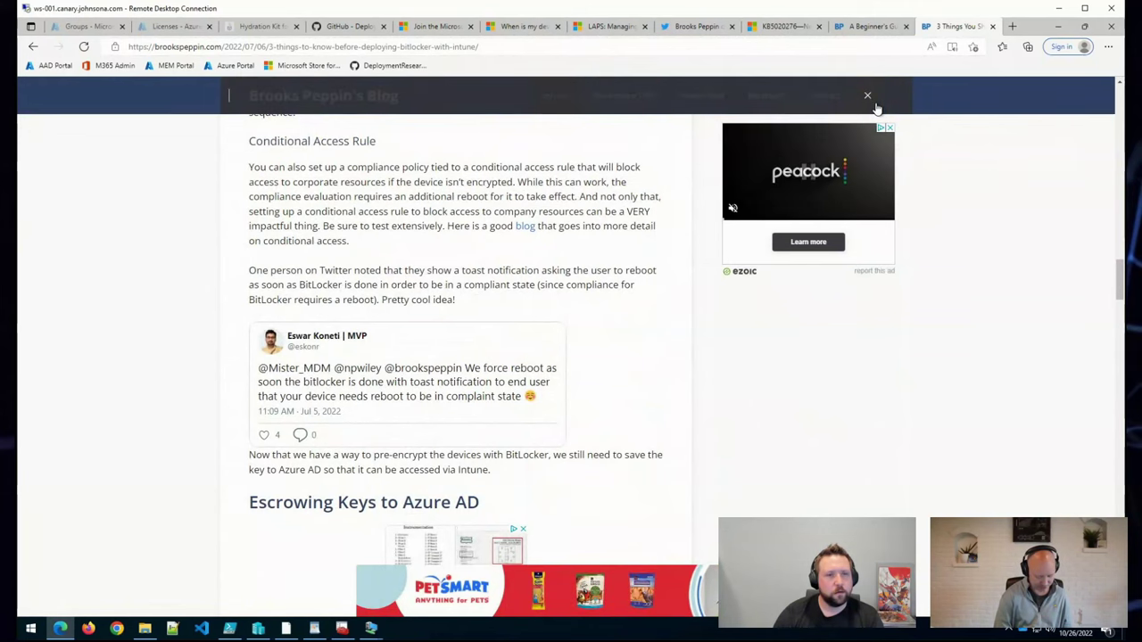
text(bitlocker)
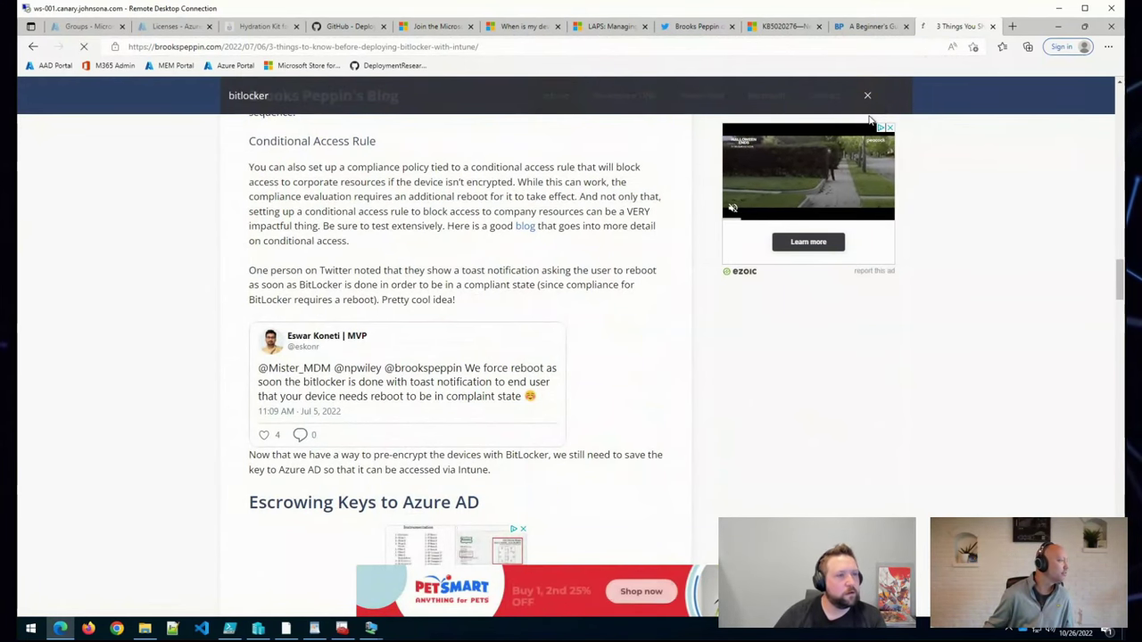
key(Return)
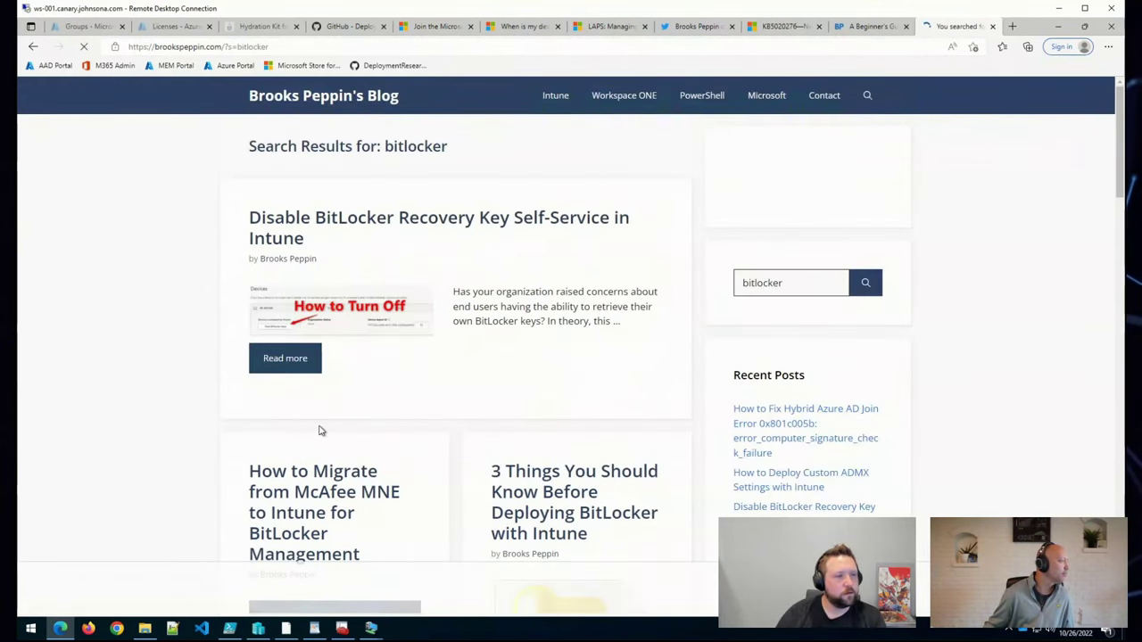
scroll(439, 284, down, 6)
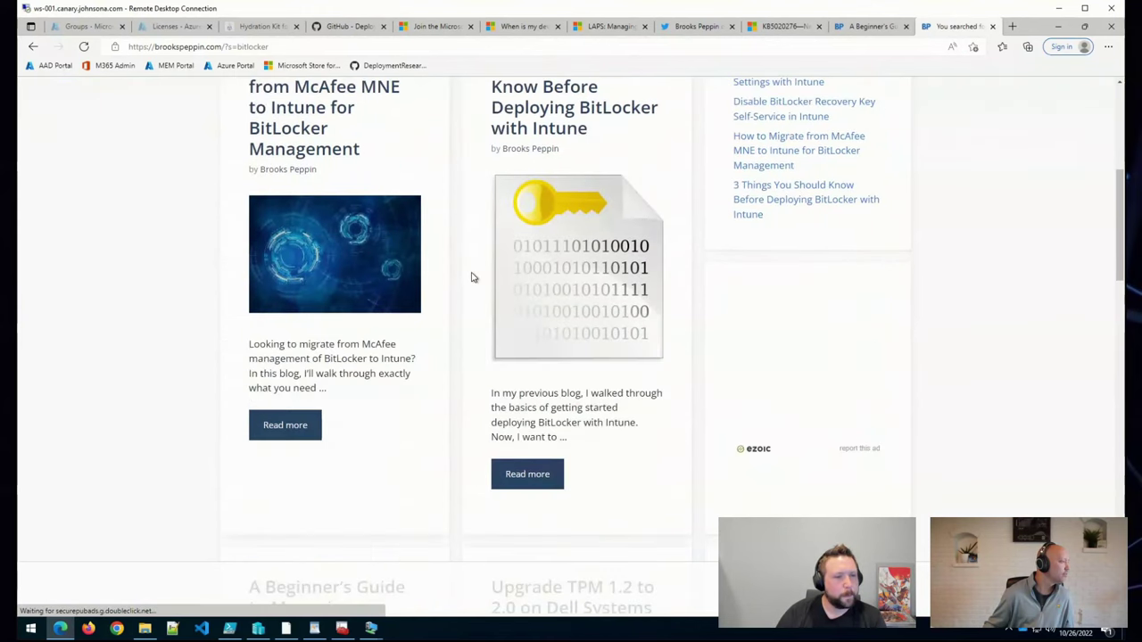
scroll(472, 277, down, 5)
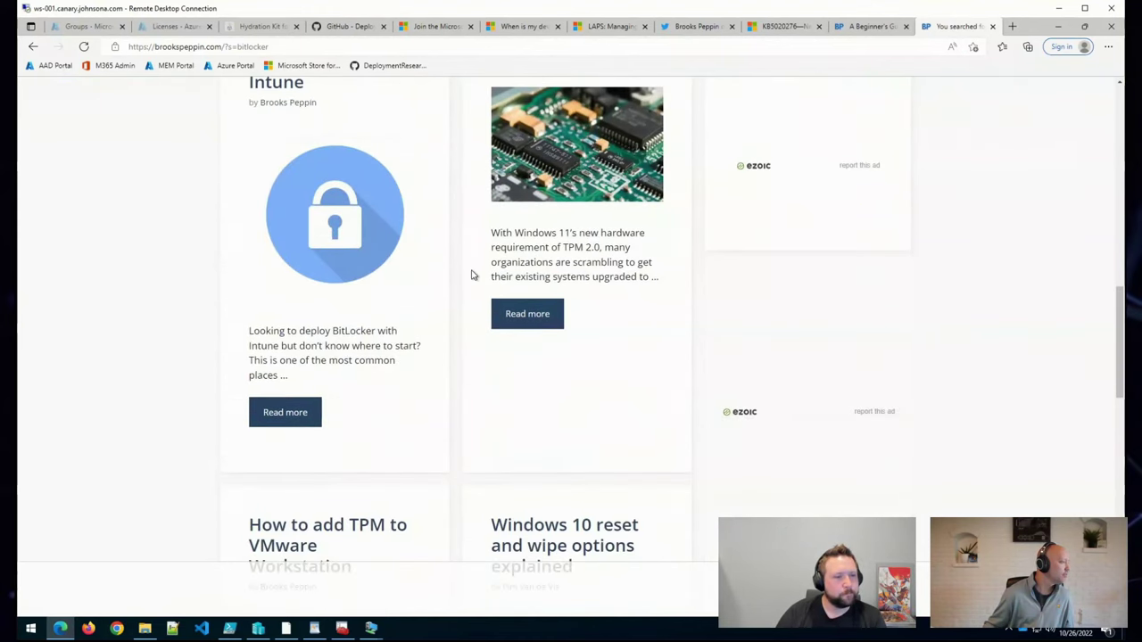
scroll(473, 275, down, 7)
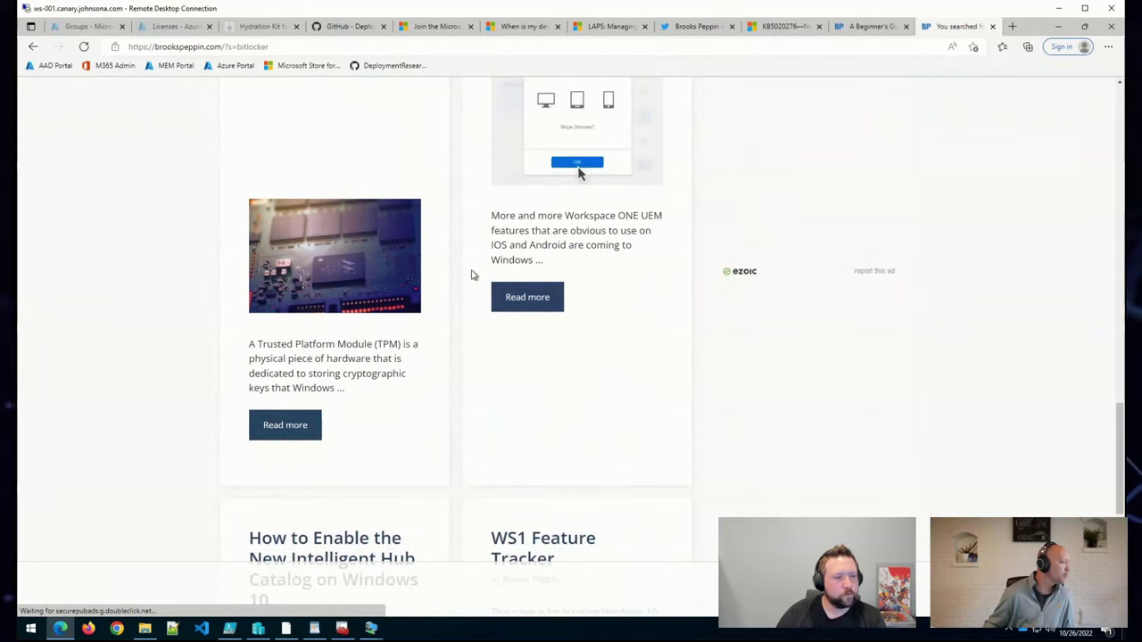
scroll(473, 272, up, 15)
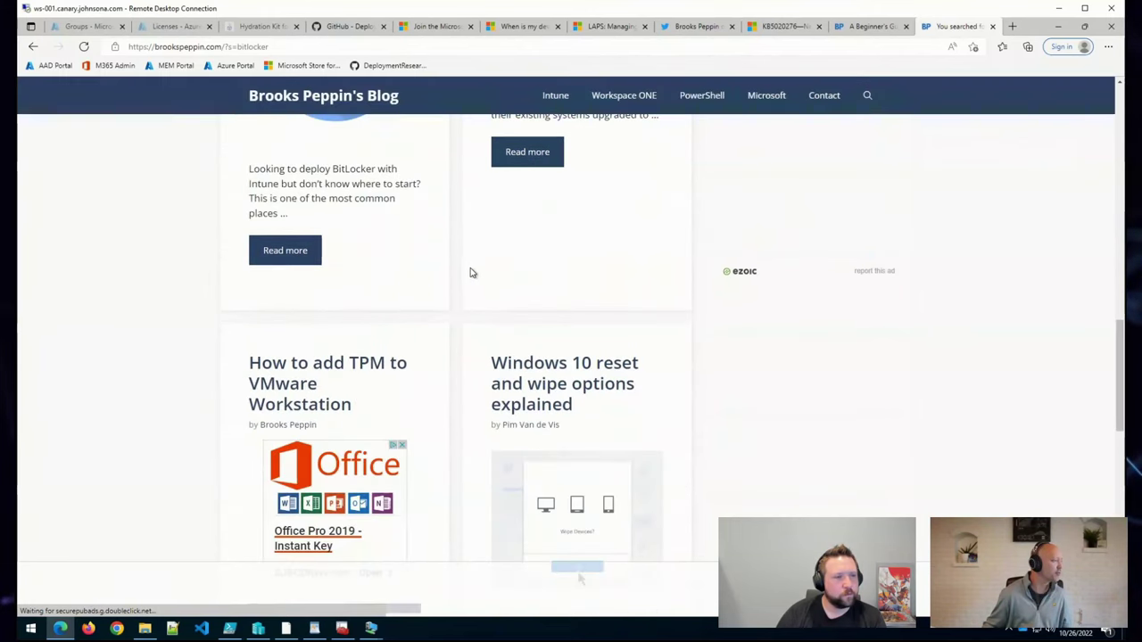
scroll(472, 269, up, 2)
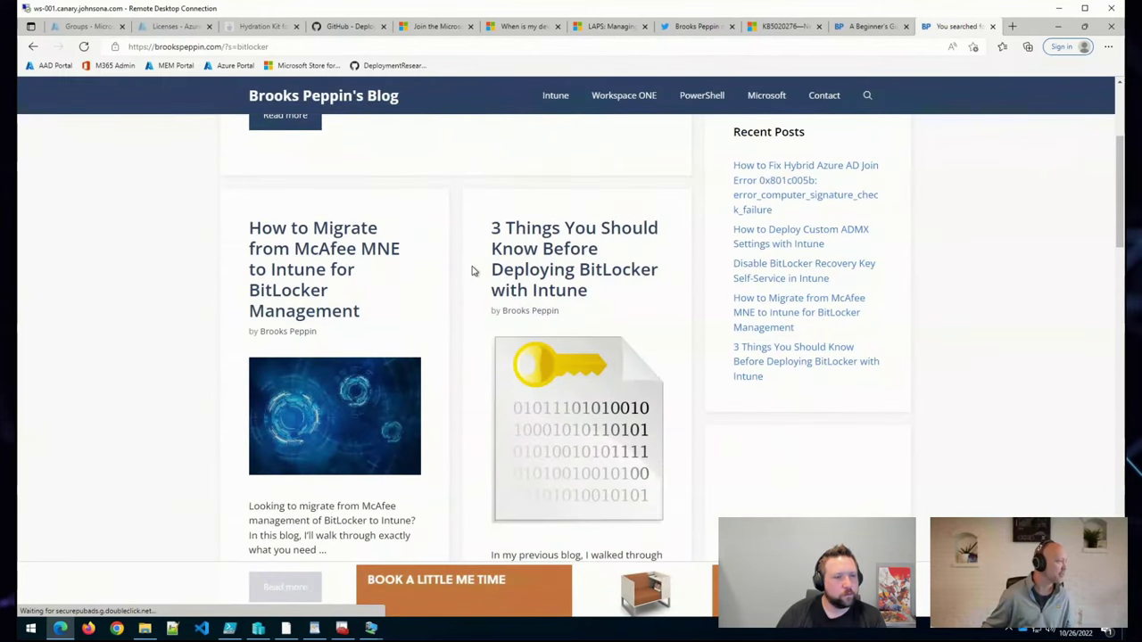
scroll(477, 236, up, 3)
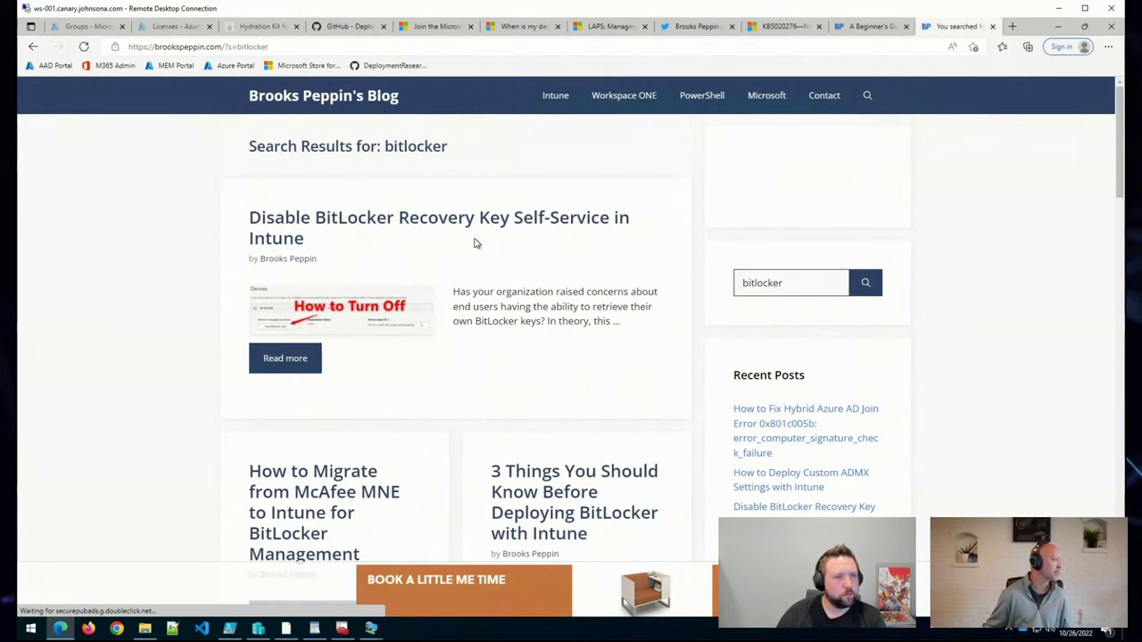
scroll(474, 241, down, 1)
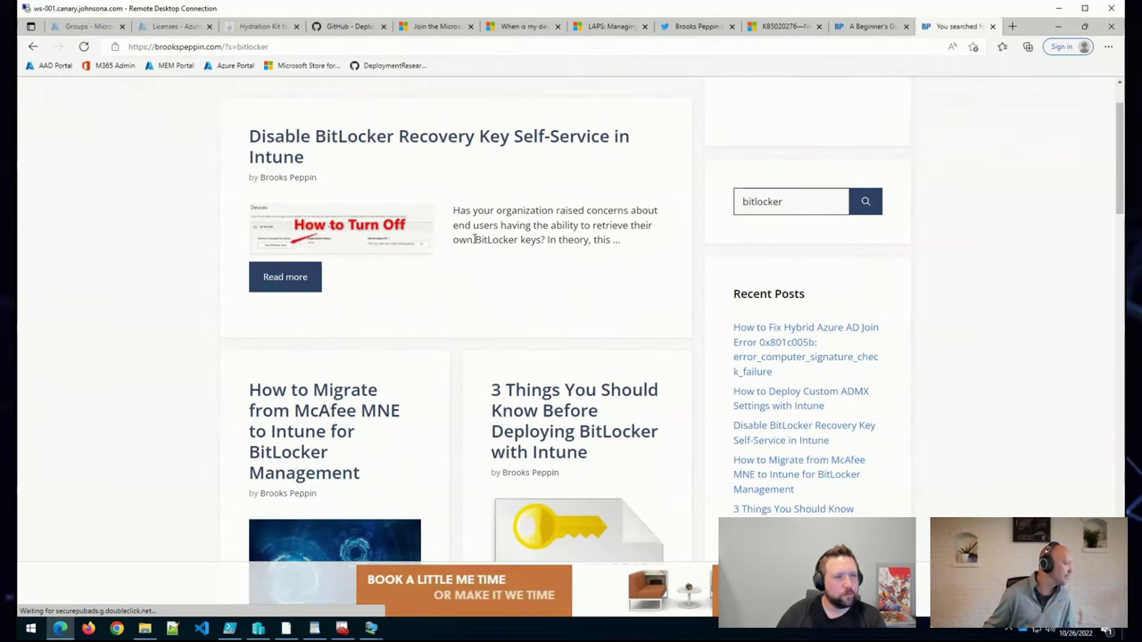
click(37, 50)
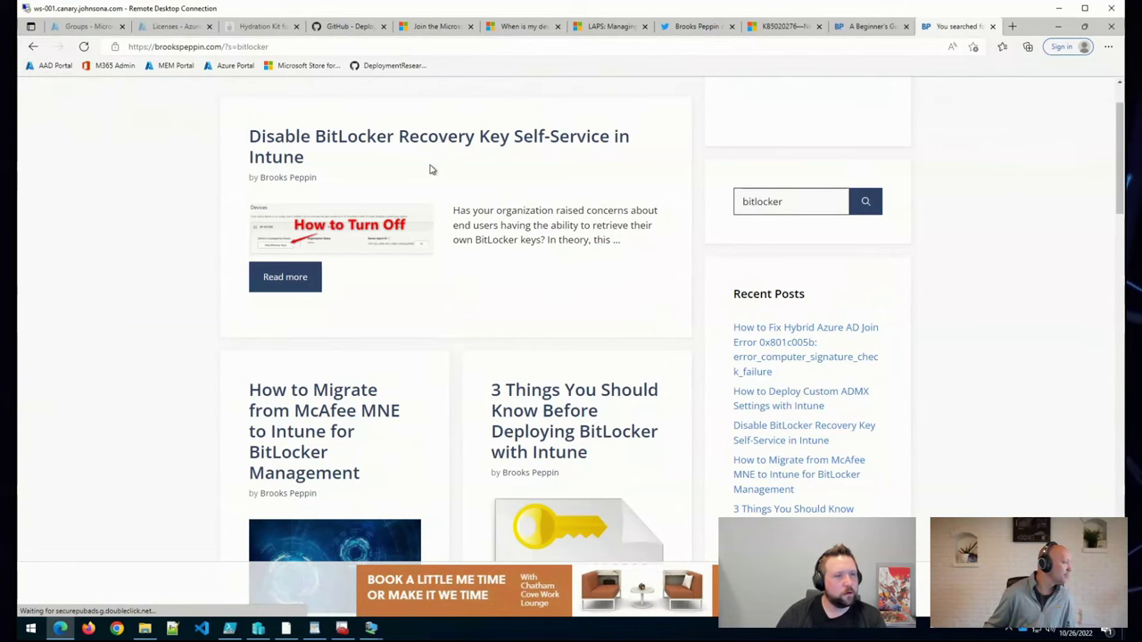
click(868, 25)
scroll(523, 214, down, 1)
scroll(594, 212, up, 2)
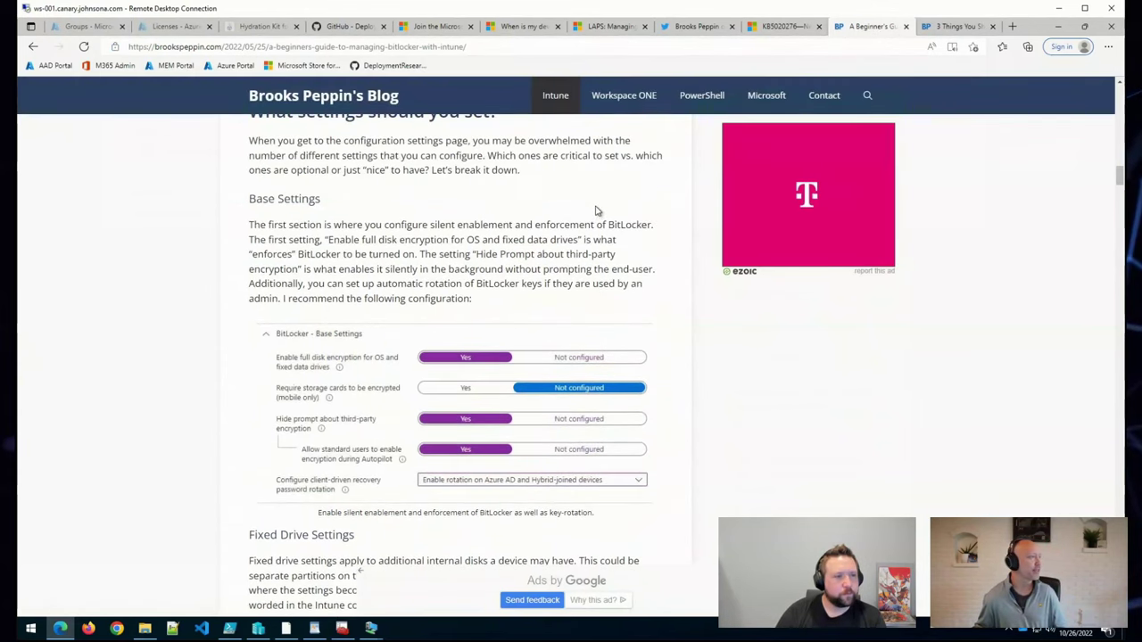
scroll(597, 210, up, 1)
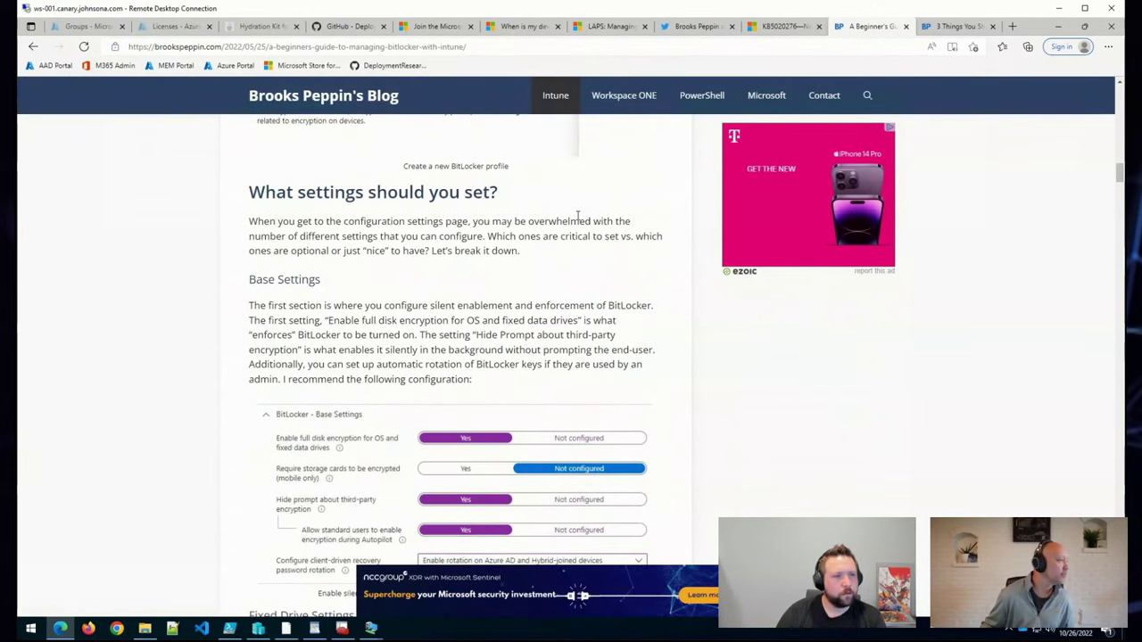
scroll(577, 217, down, 4)
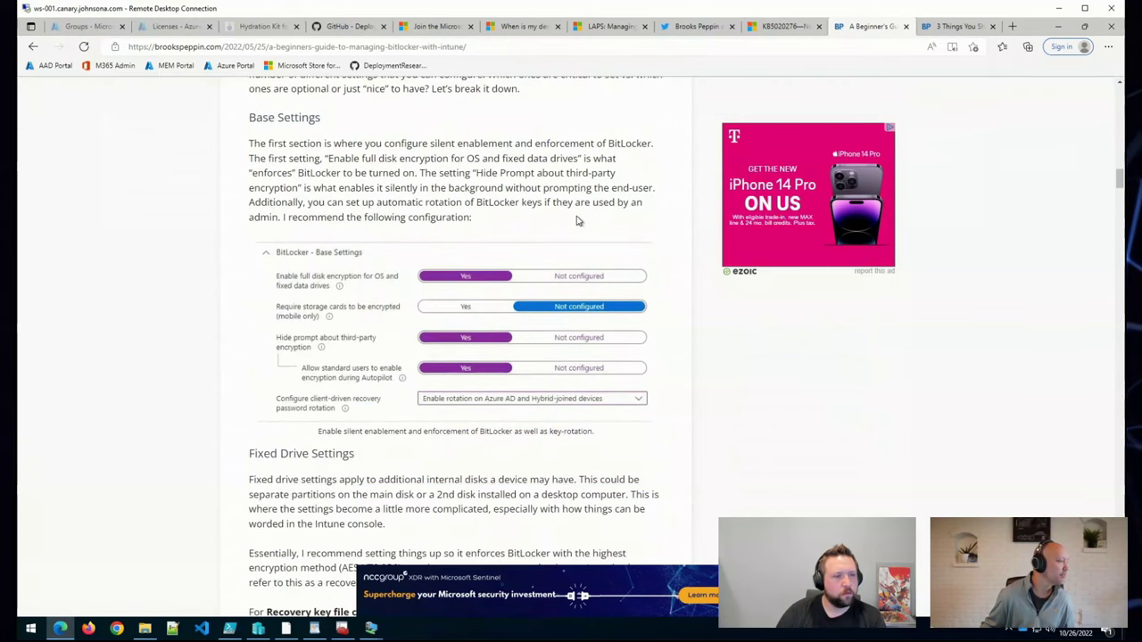
scroll(579, 223, down, 2)
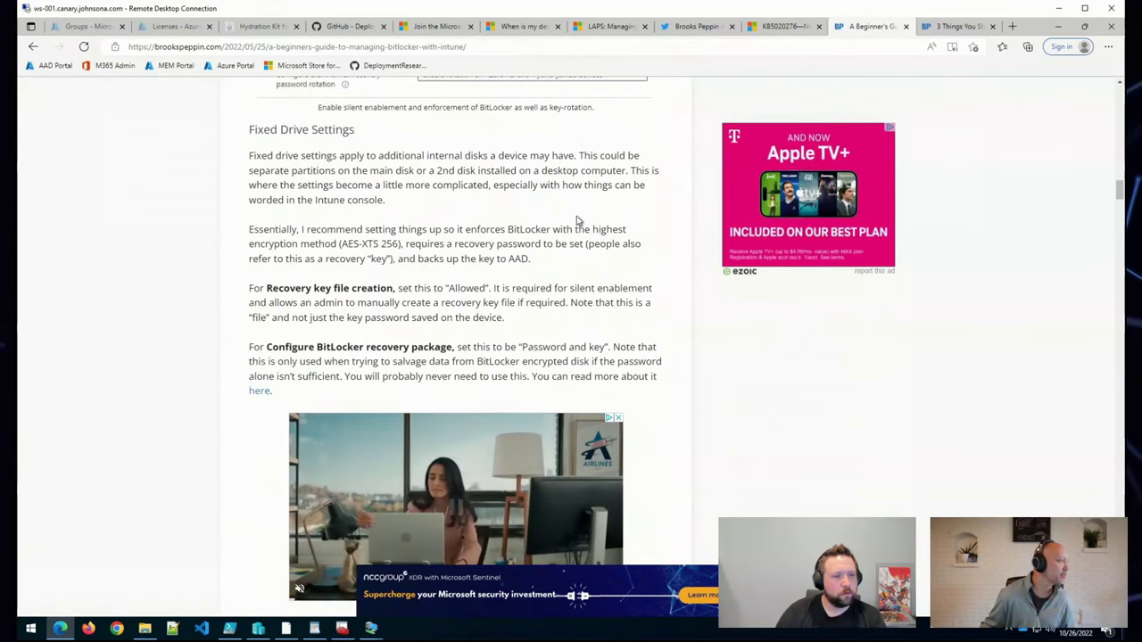
scroll(553, 250, up, 4)
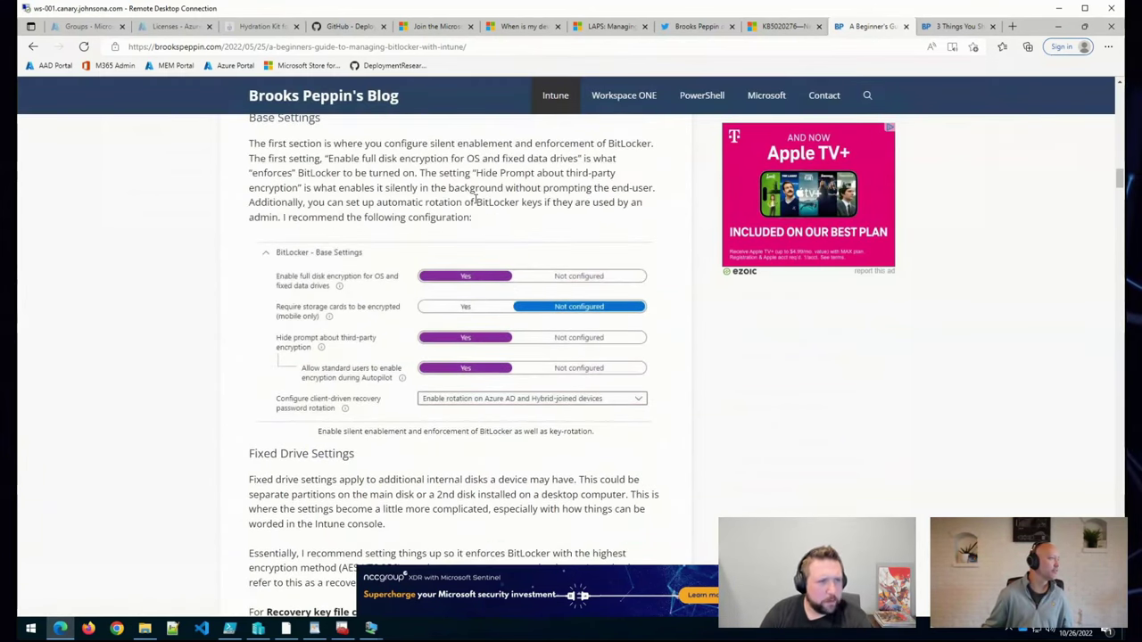
scroll(473, 205, down, 1)
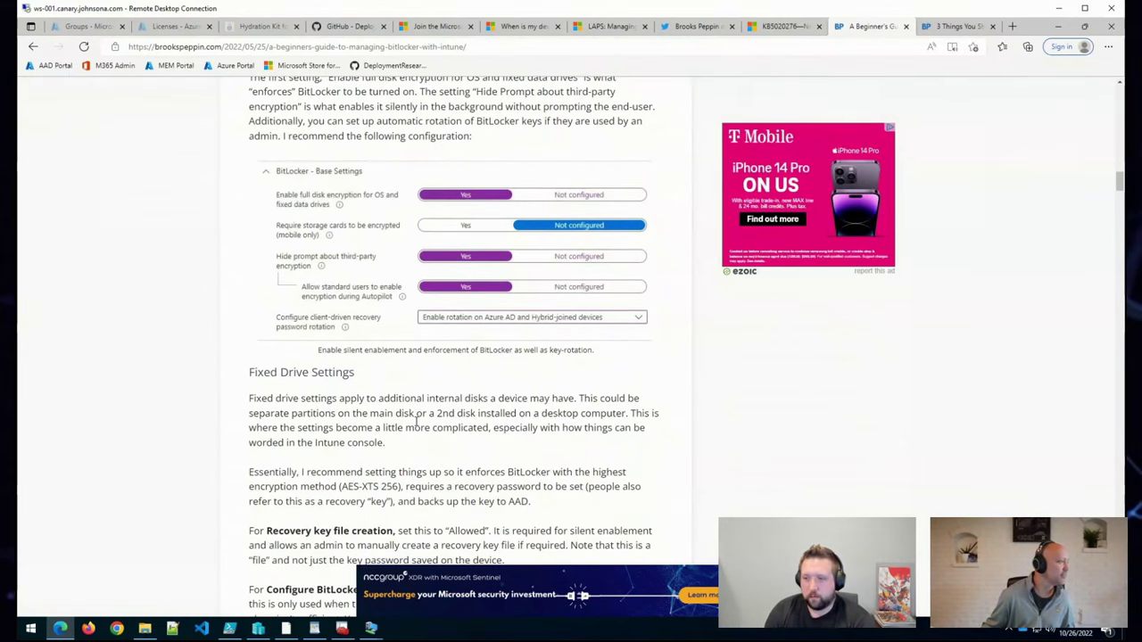
scroll(415, 425, up, 2)
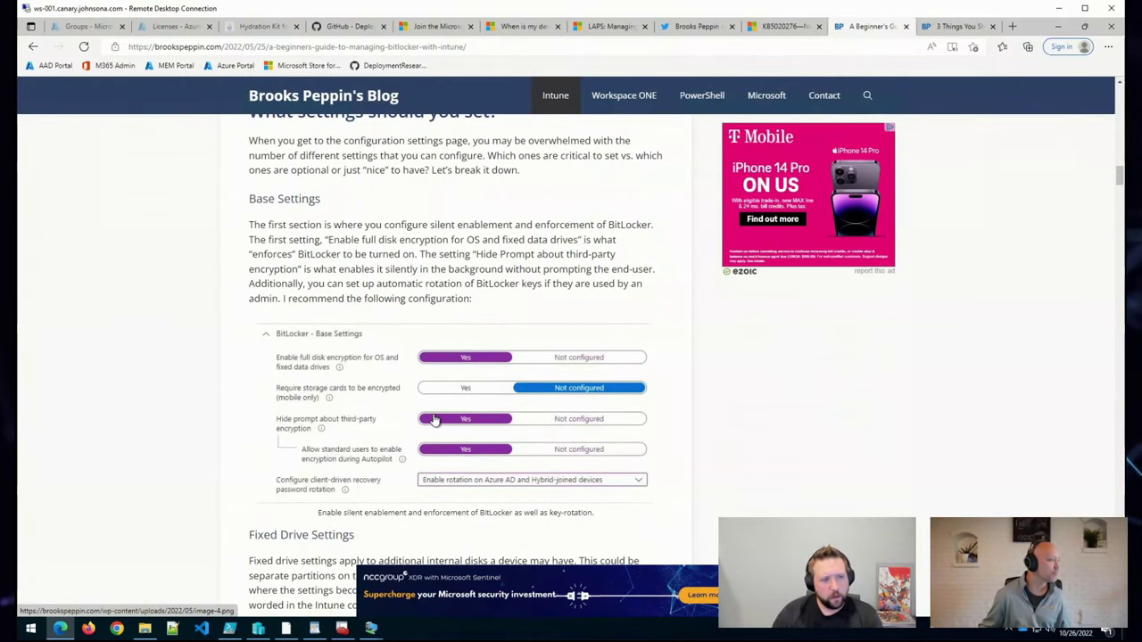
scroll(436, 416, down, 10)
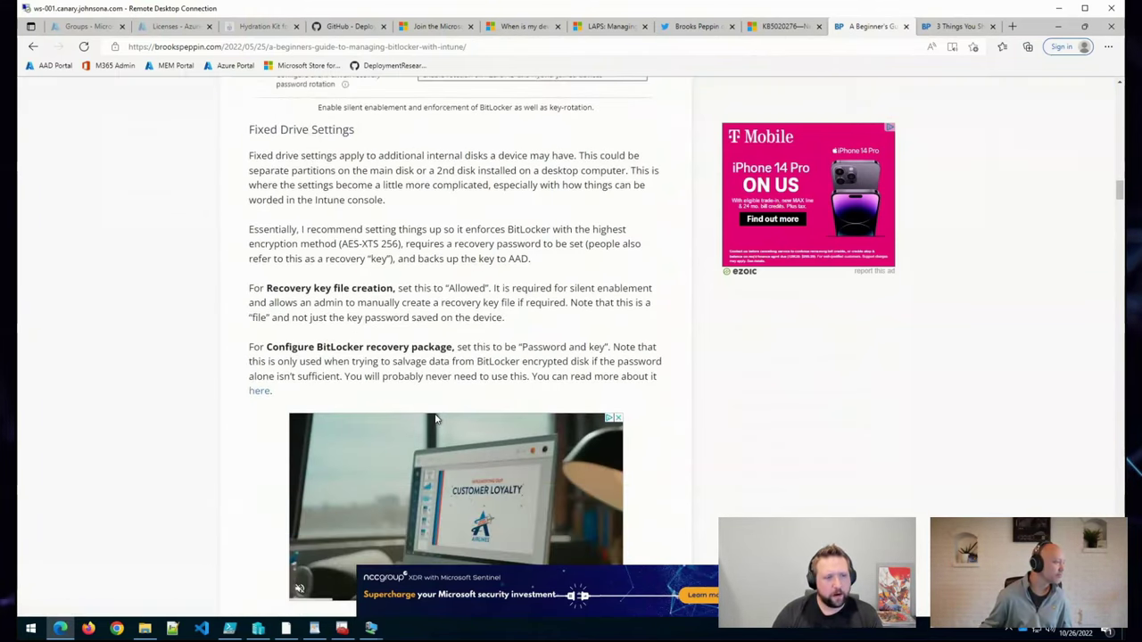
scroll(434, 424, down, 4)
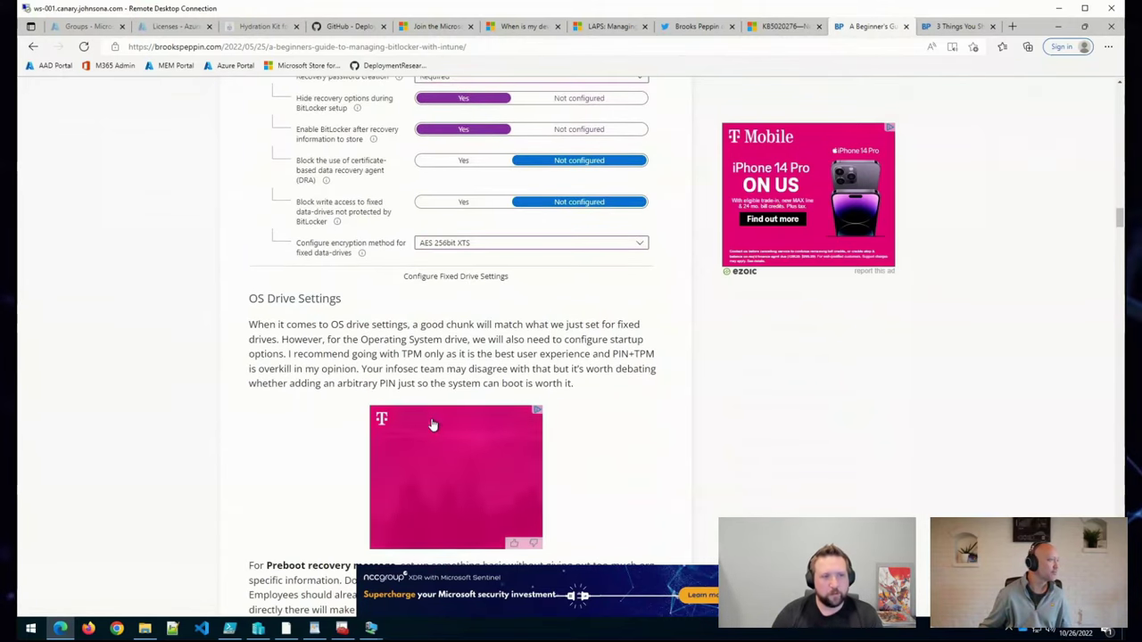
scroll(435, 423, up, 6)
scroll(437, 422, up, 2)
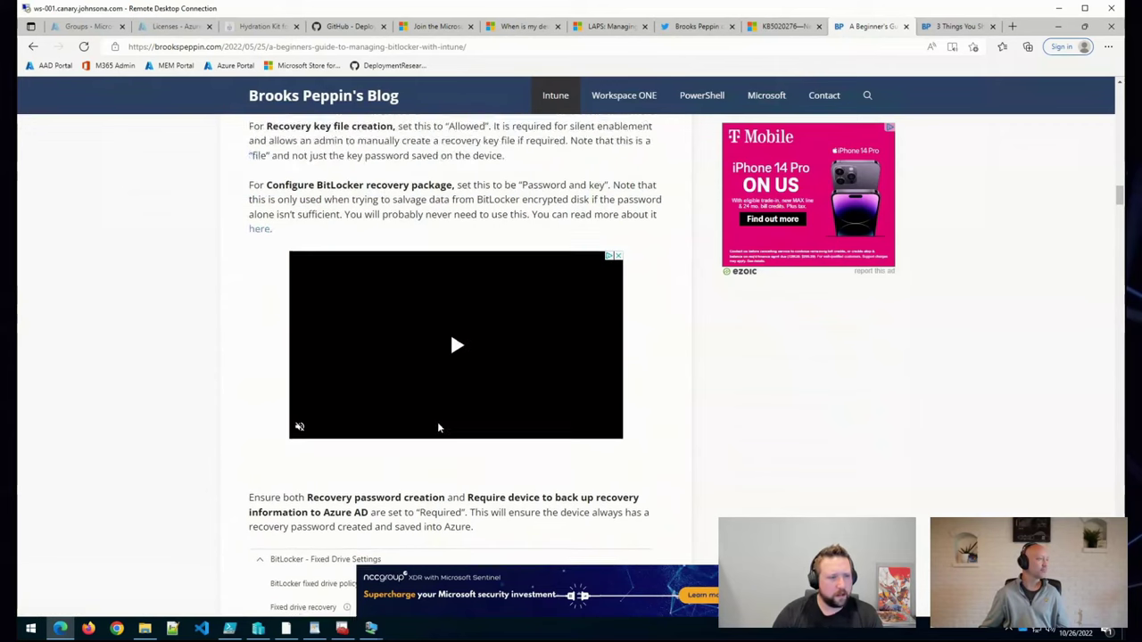
scroll(437, 422, down, 13)
scroll(430, 445, down, 9)
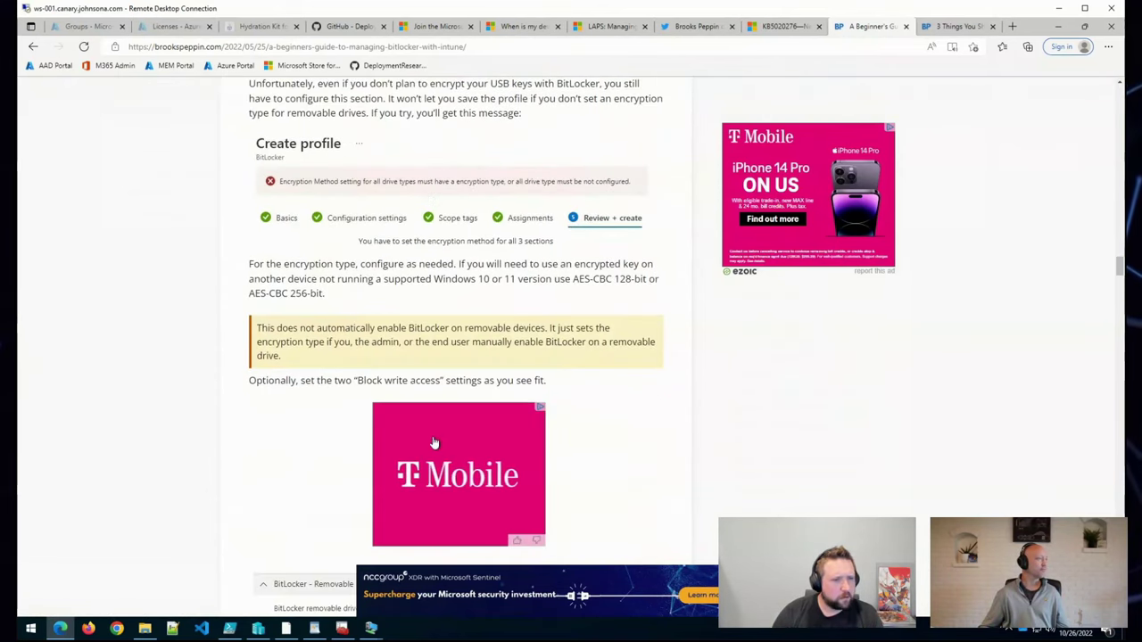
scroll(497, 330, down, 10)
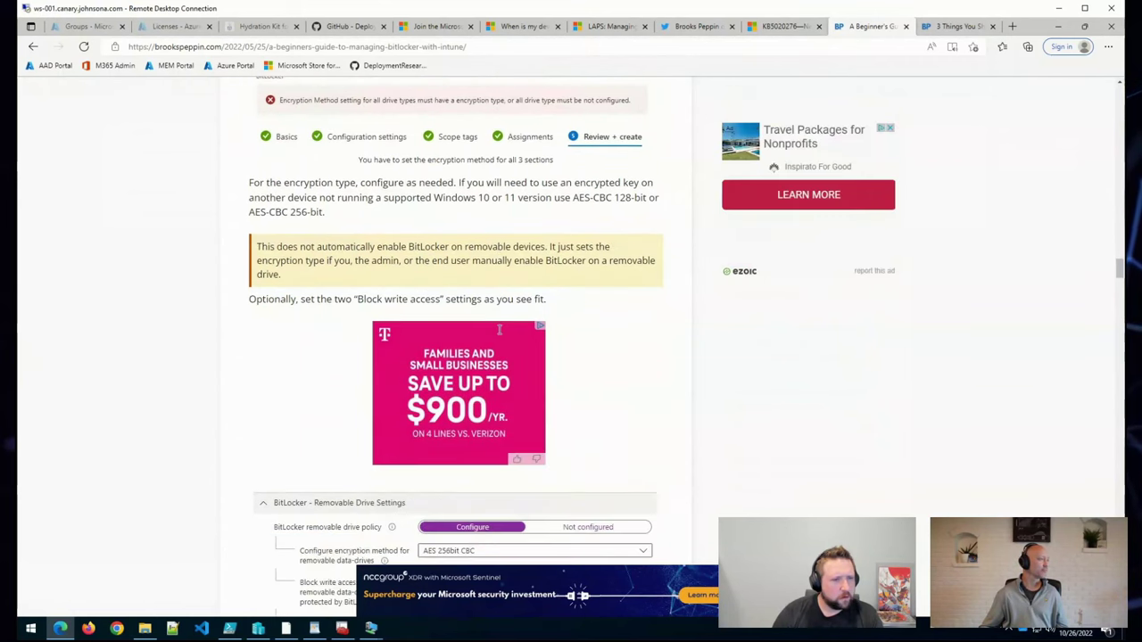
scroll(498, 336, down, 4)
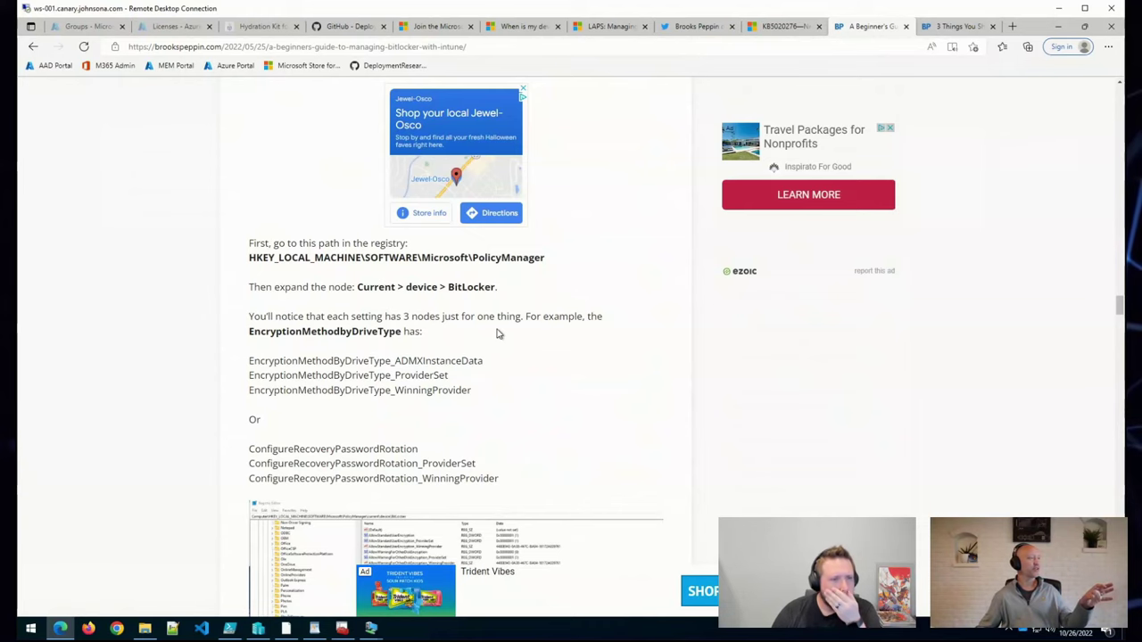
scroll(498, 335, down, 4)
scroll(497, 341, down, 2)
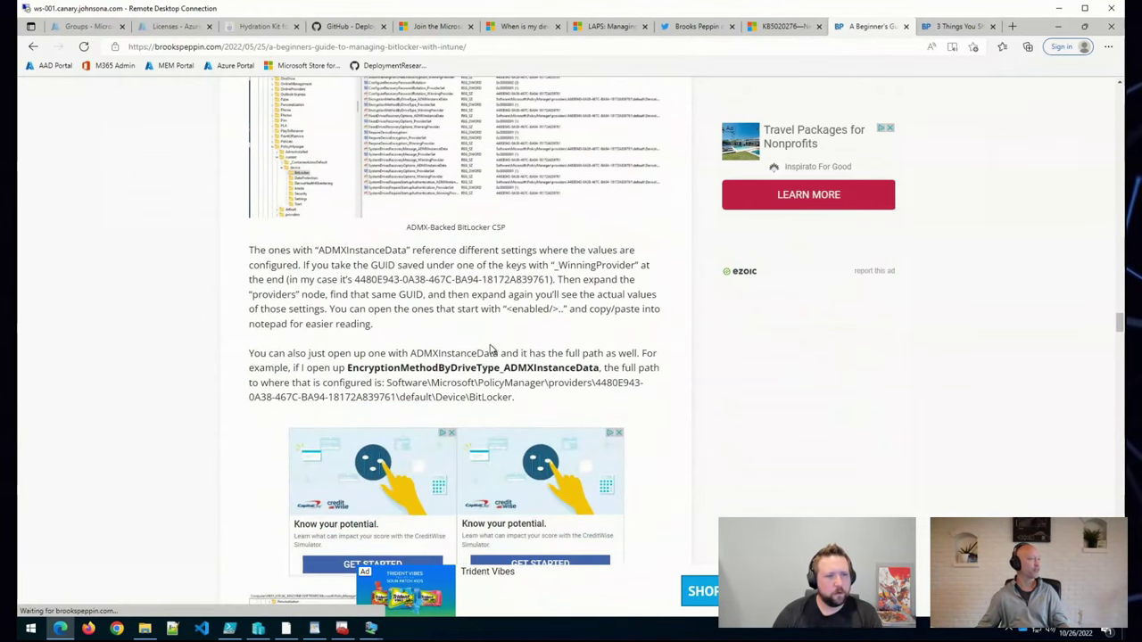
scroll(492, 348, up, 14)
scroll(492, 348, up, 20)
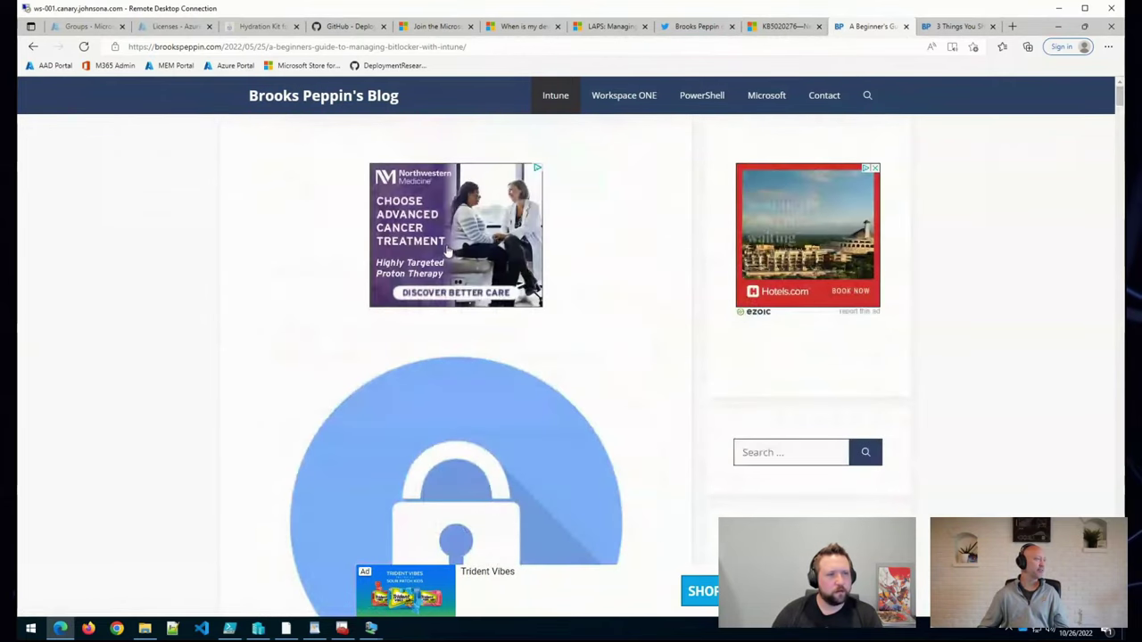
Step: Scroll down through the rest of the BitLocker guide article
scroll(447, 252, down, 3)
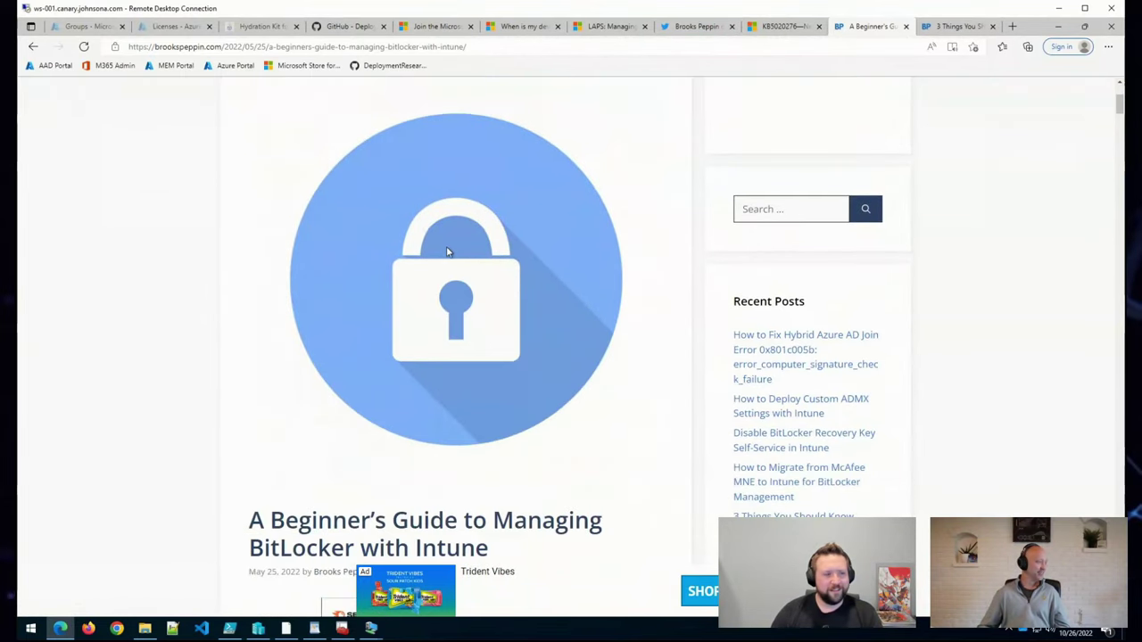
scroll(448, 252, down, 1)
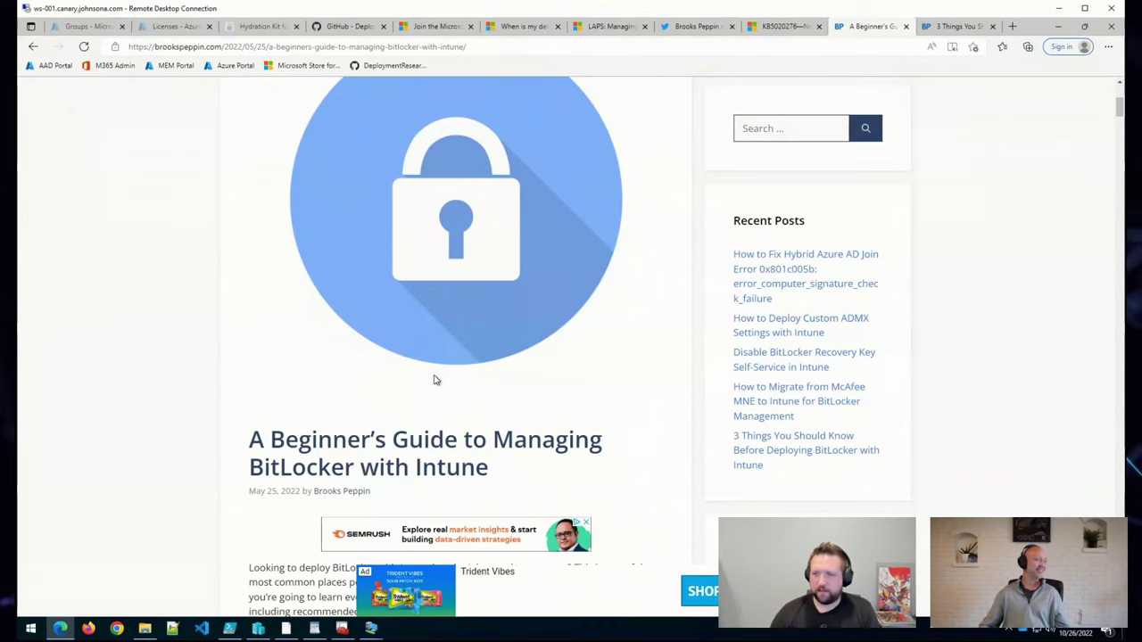
scroll(426, 452, down, 5)
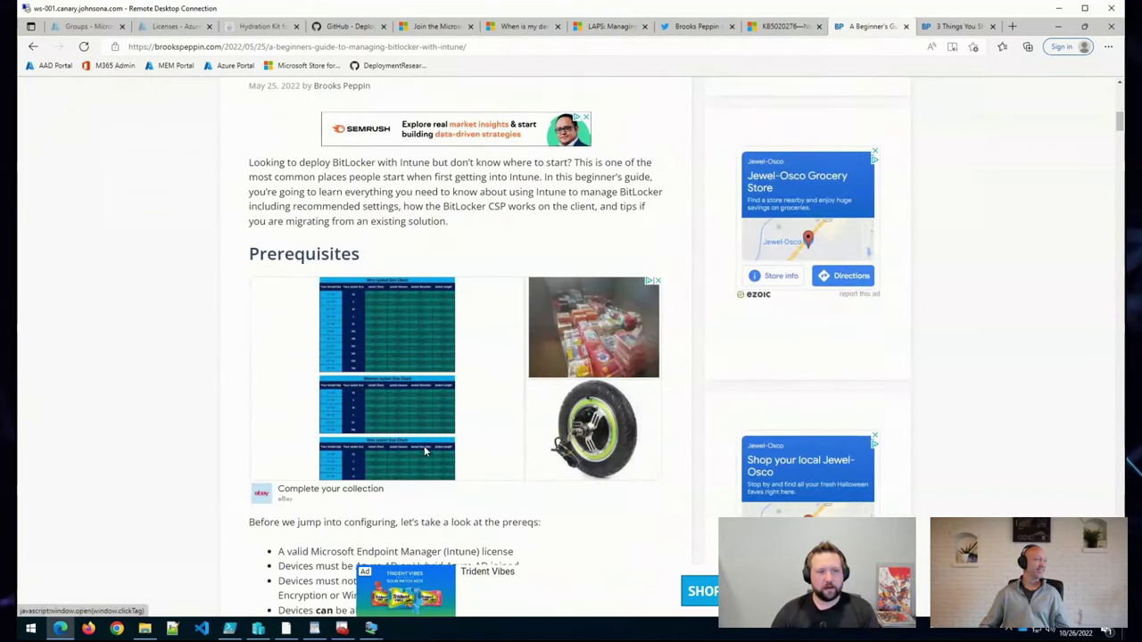
scroll(432, 417, down, 2)
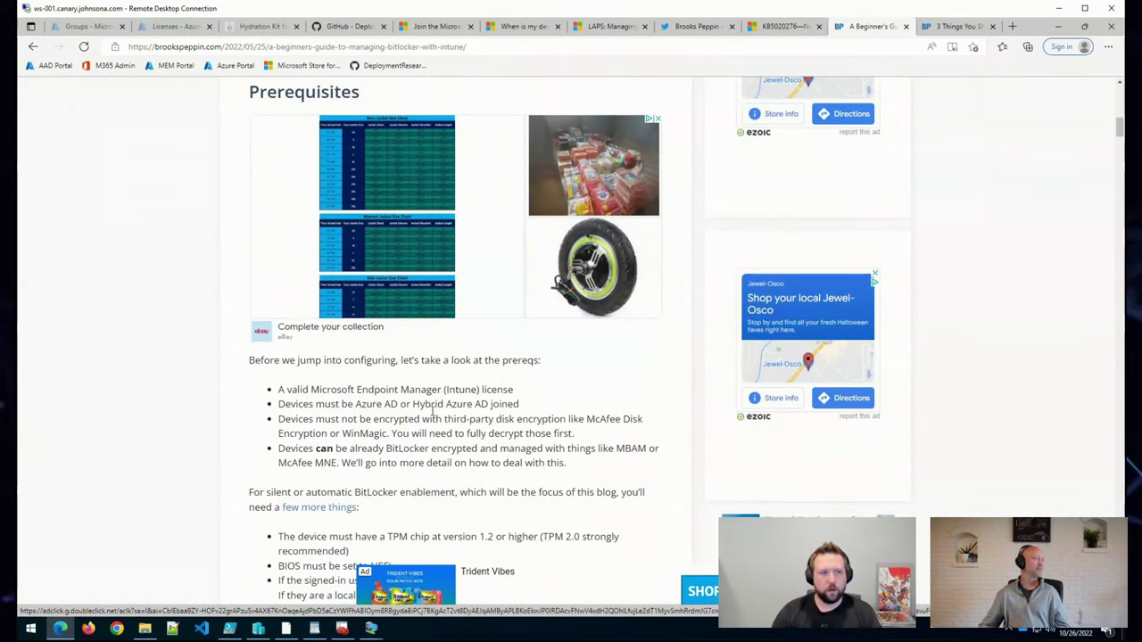
scroll(432, 416, down, 2)
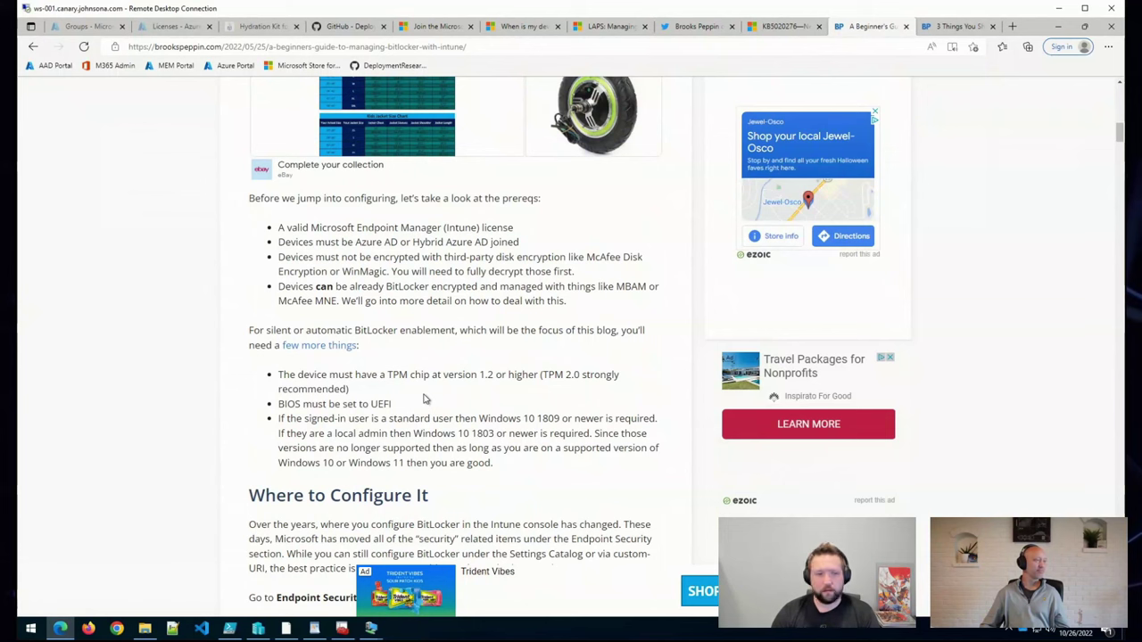
scroll(424, 399, down, 1)
scroll(425, 353, down, 5)
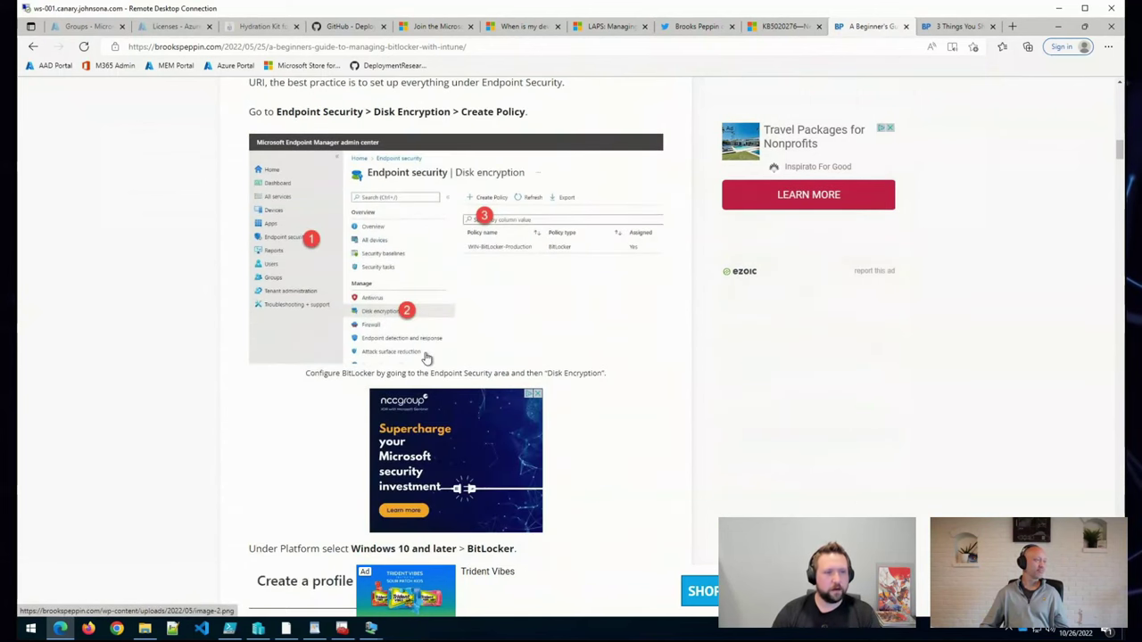
scroll(379, 377, down, 2)
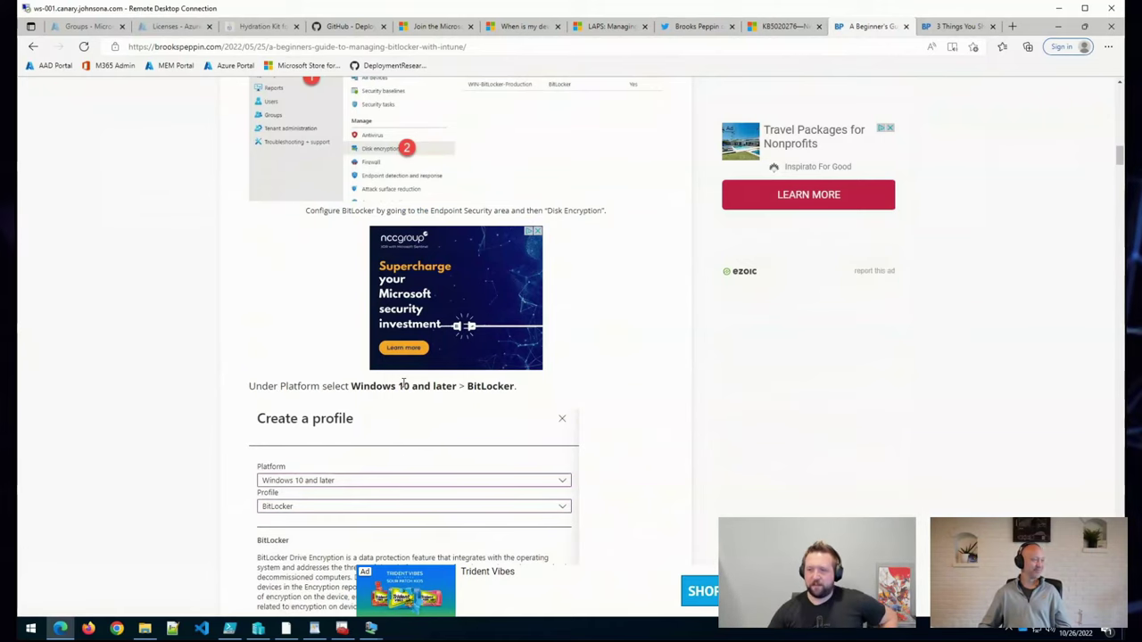
scroll(559, 278, down, 4)
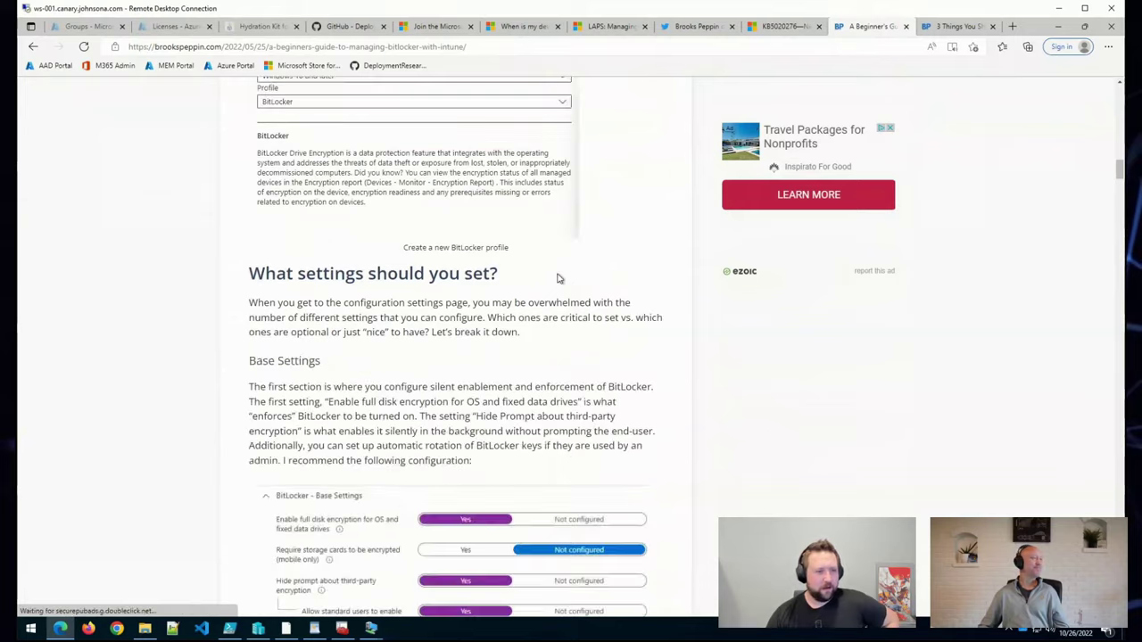
scroll(559, 278, down, 14)
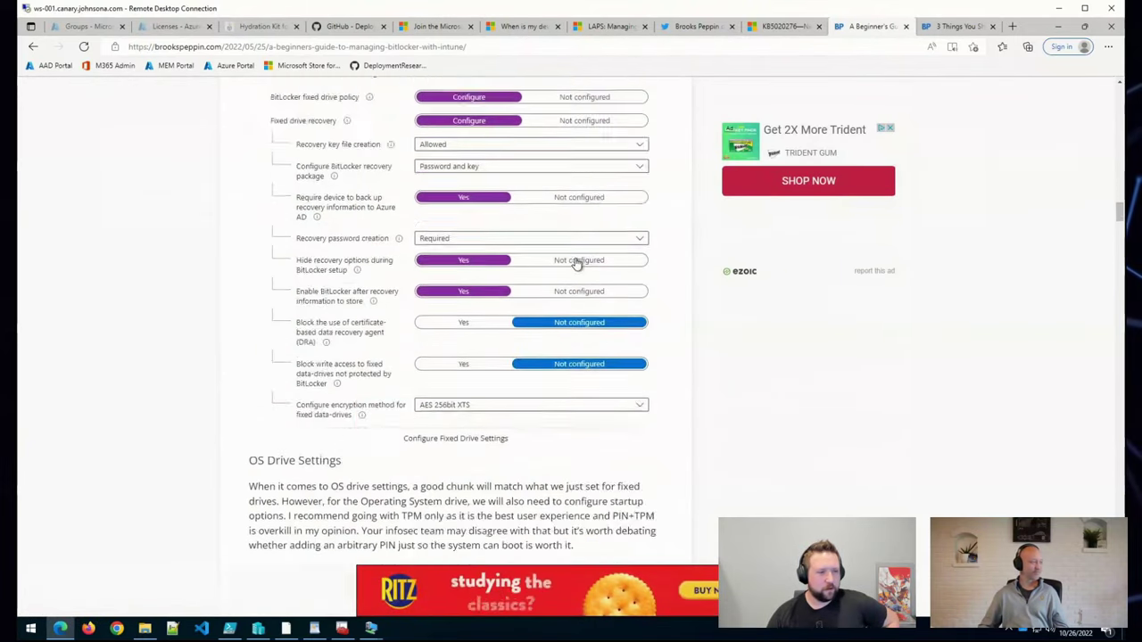
scroll(577, 264, down, 2)
scroll(576, 260, down, 3)
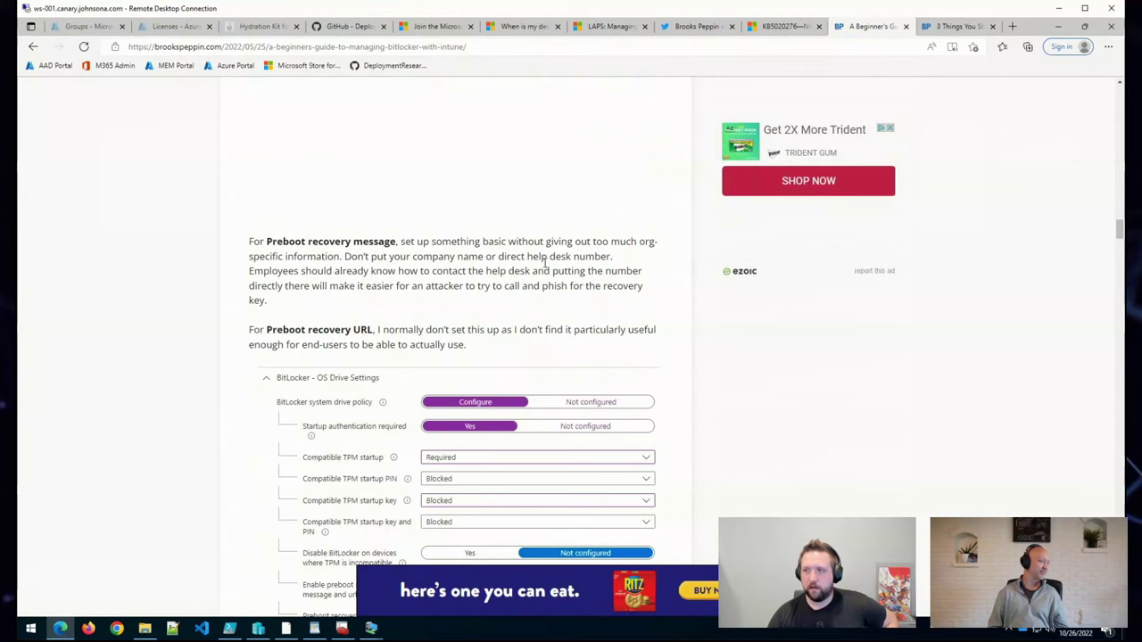
scroll(546, 261, down, 3)
scroll(547, 257, down, 3)
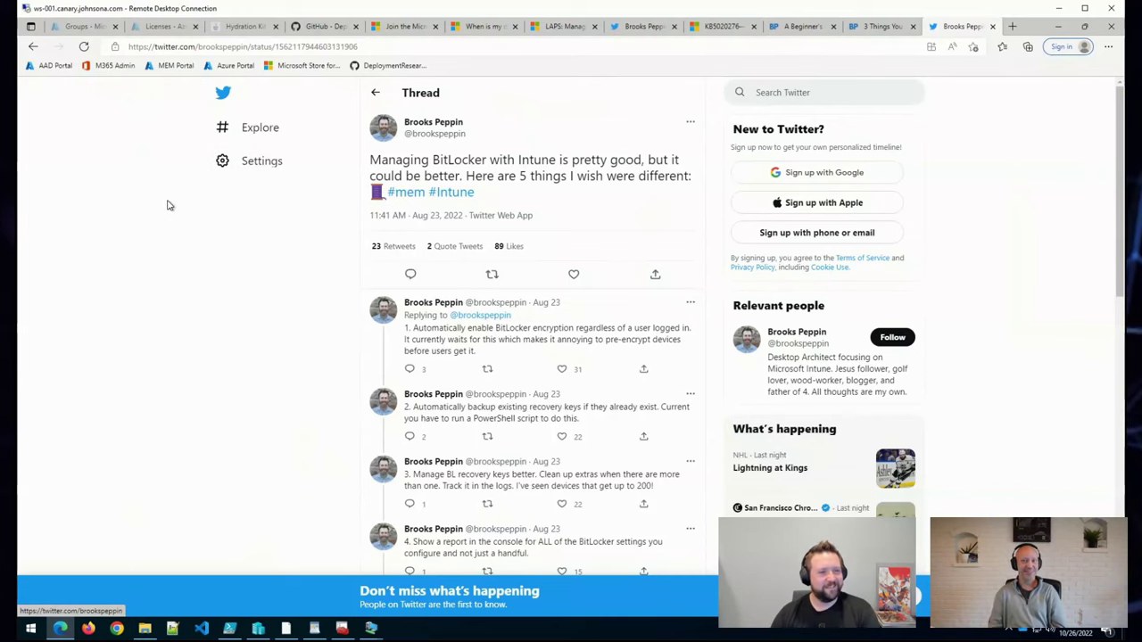
Step: Scroll the Twitter thread to reveal all five BitLocker-with-Intune wishes
scroll(168, 208, down, 1)
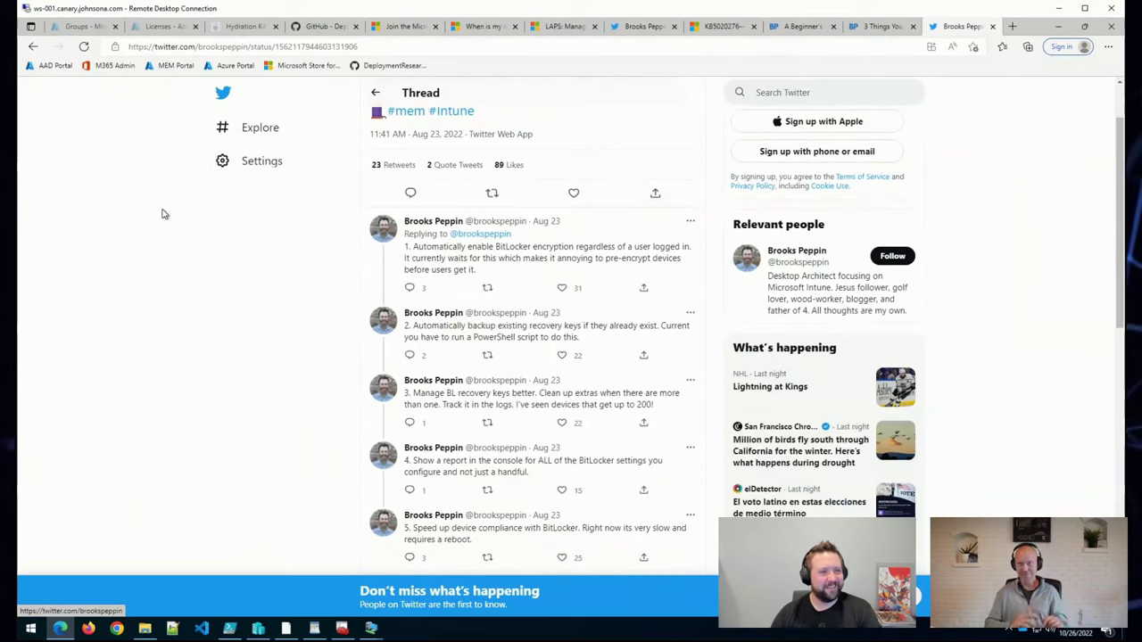